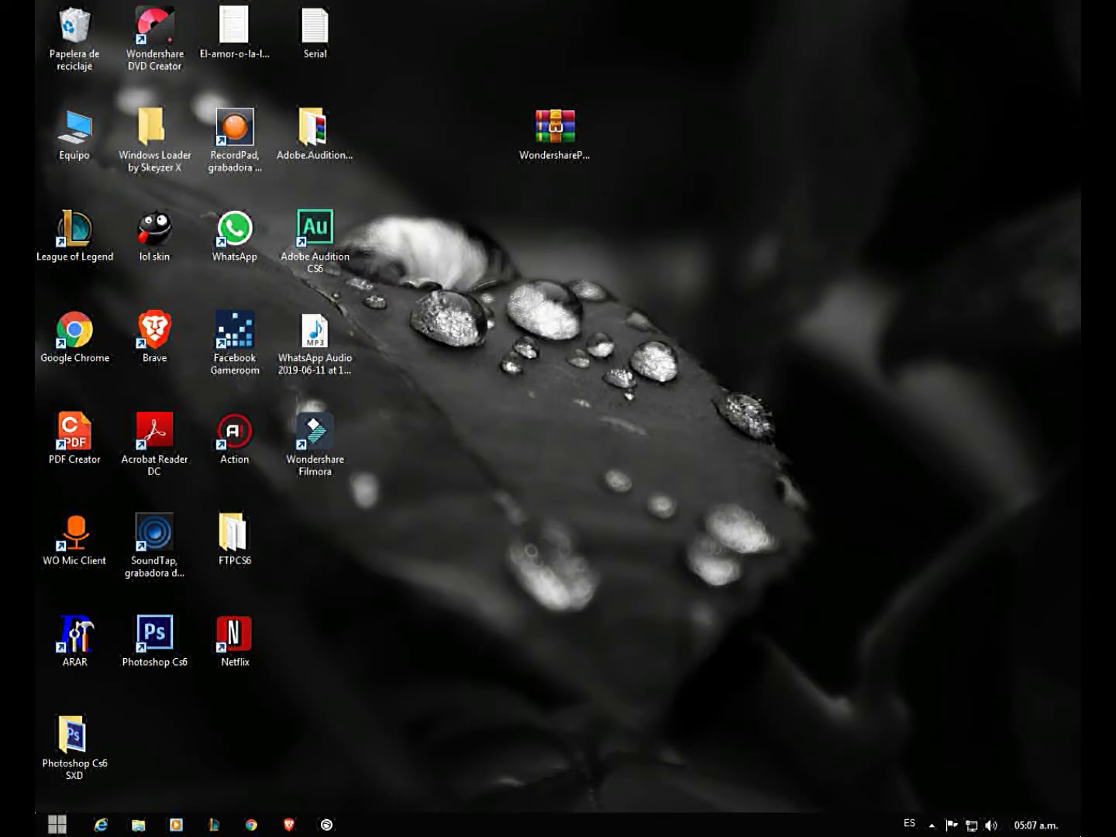
Step: Move the WondersharePDF archive down to a free desktop spot and extract its contents directly onto the desktop
click(555, 128)
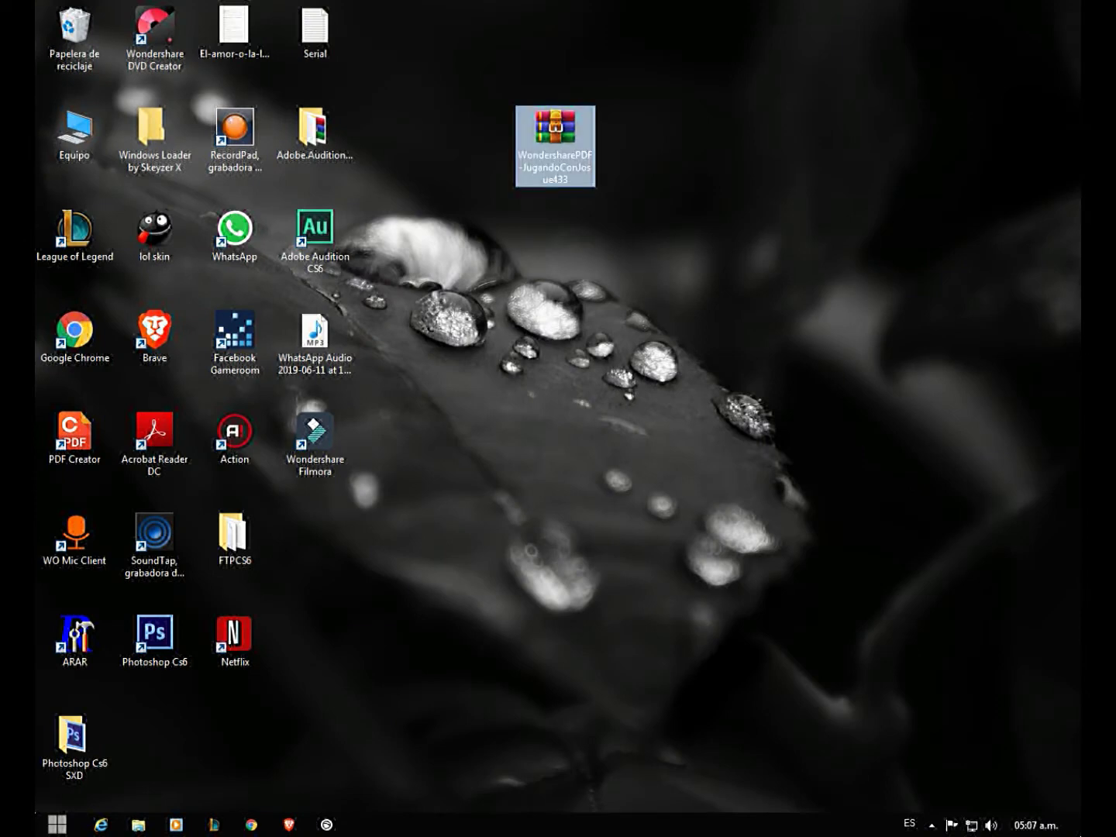
right_click(562, 143)
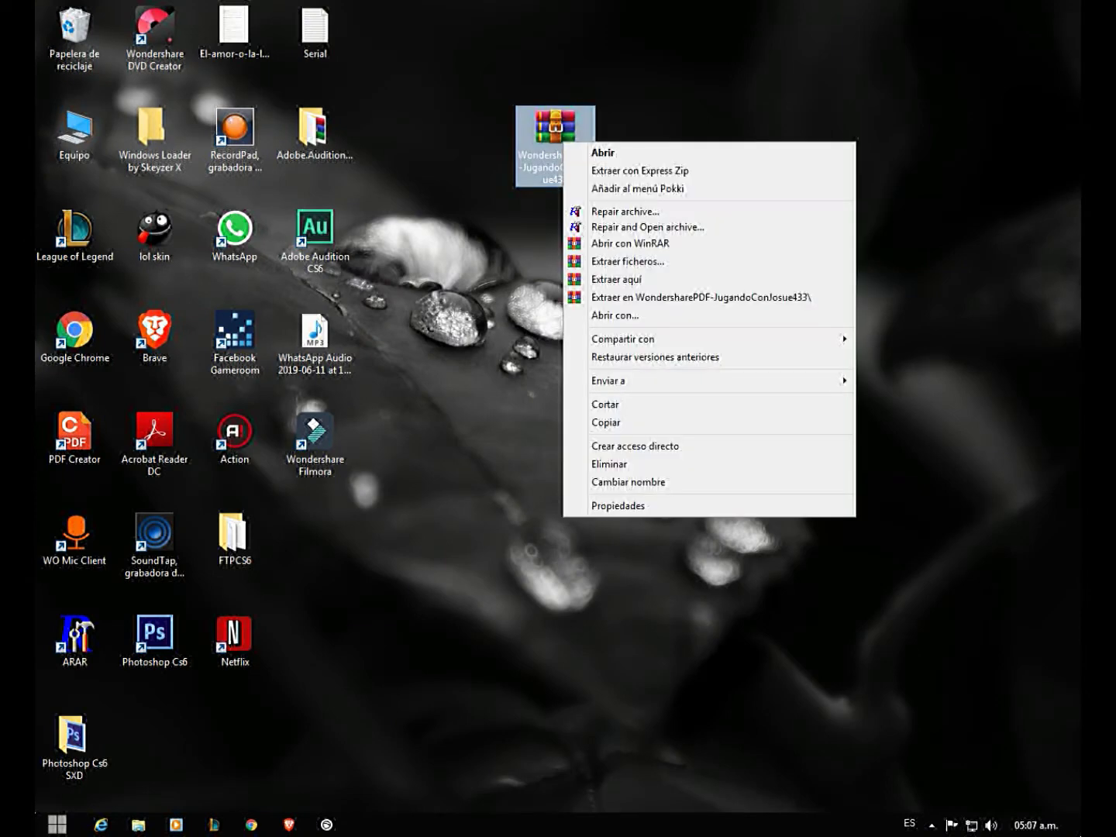
click(581, 152)
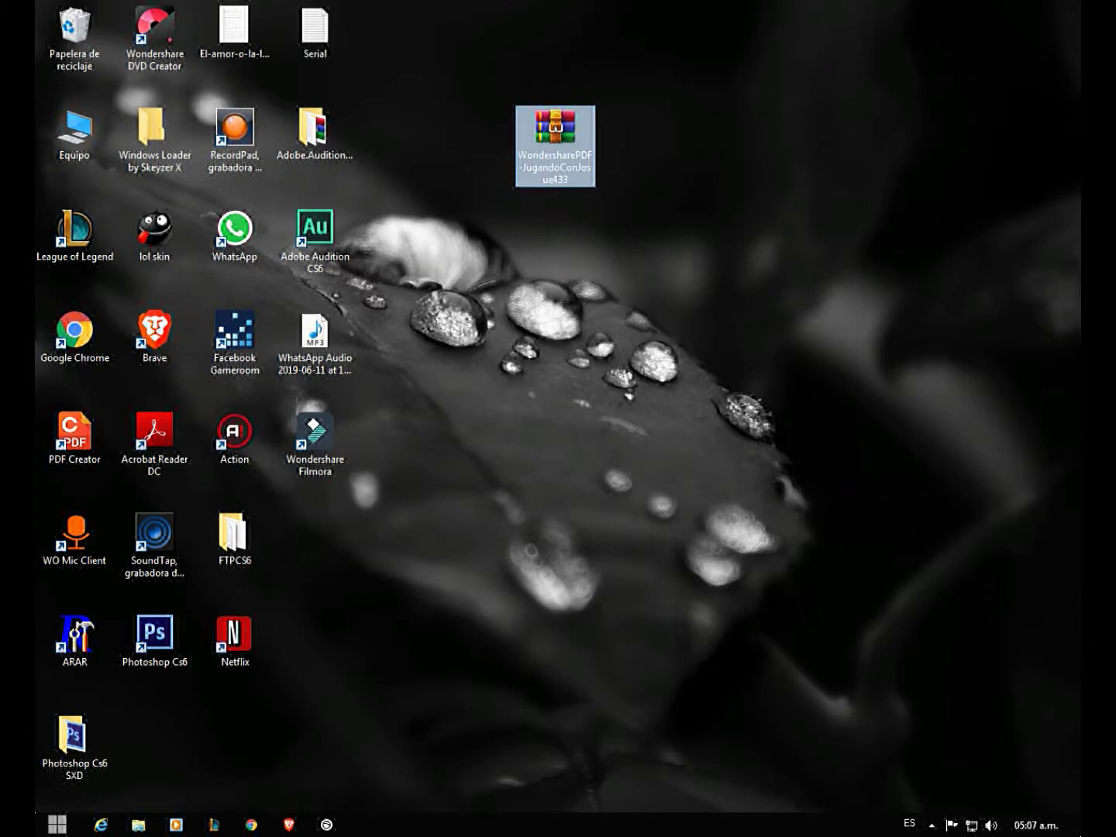
drag(554, 131, 554, 233)
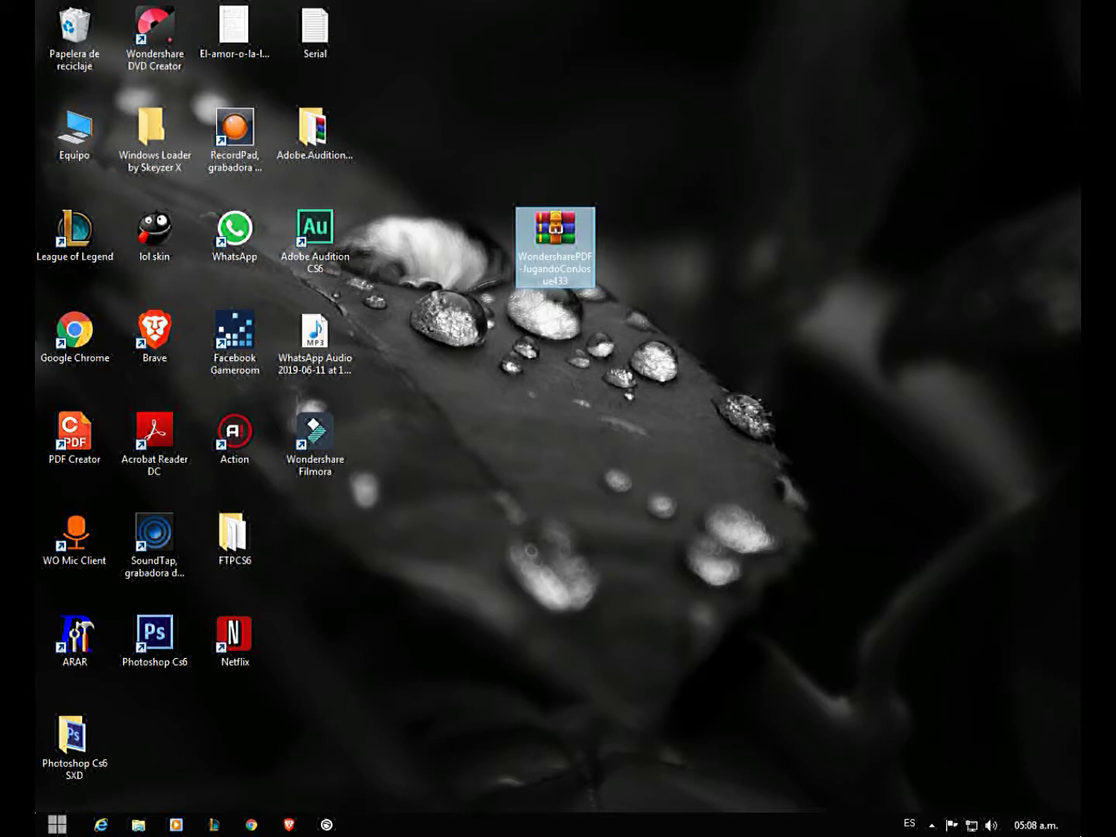
right_click(559, 215)
click(643, 380)
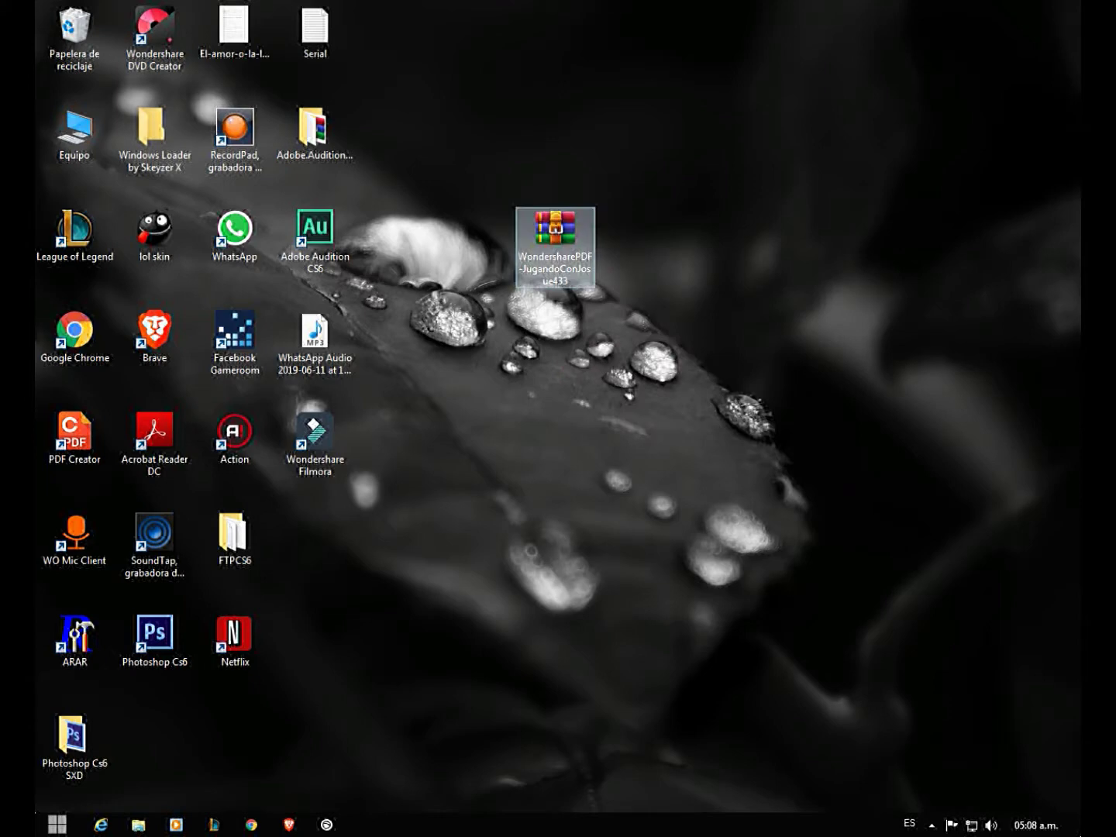
right_click(593, 275)
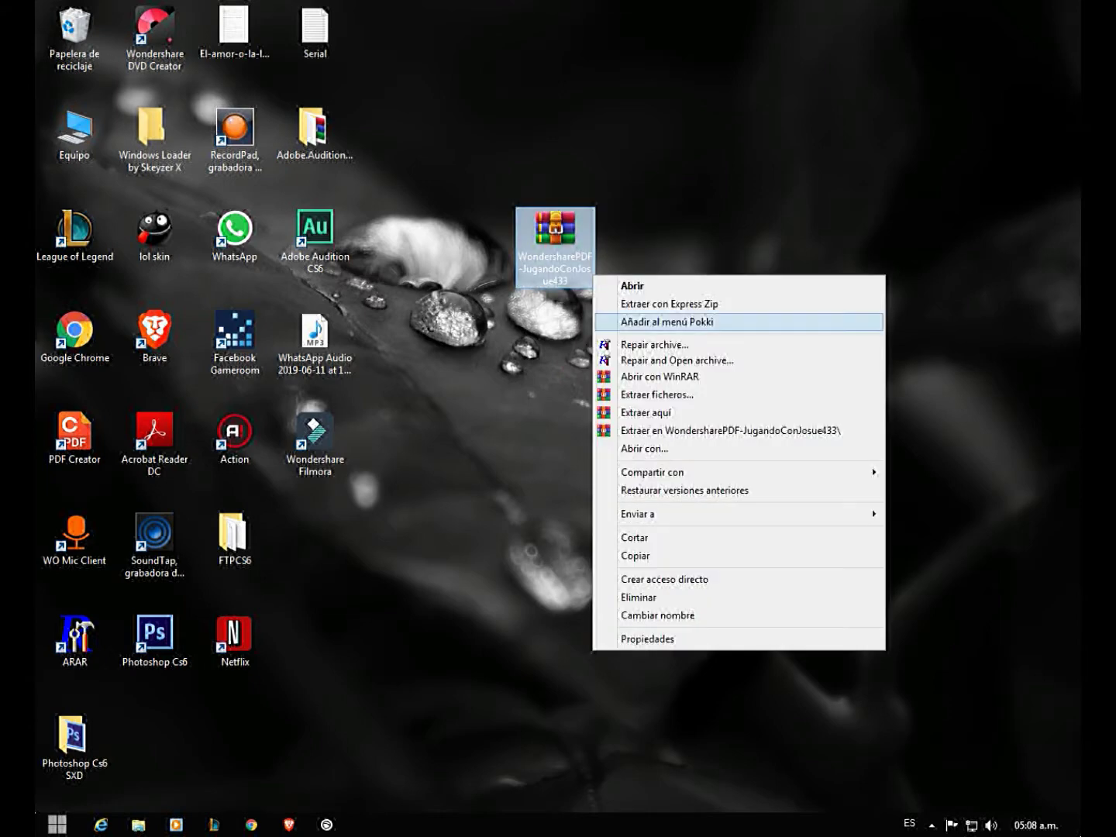
click(645, 412)
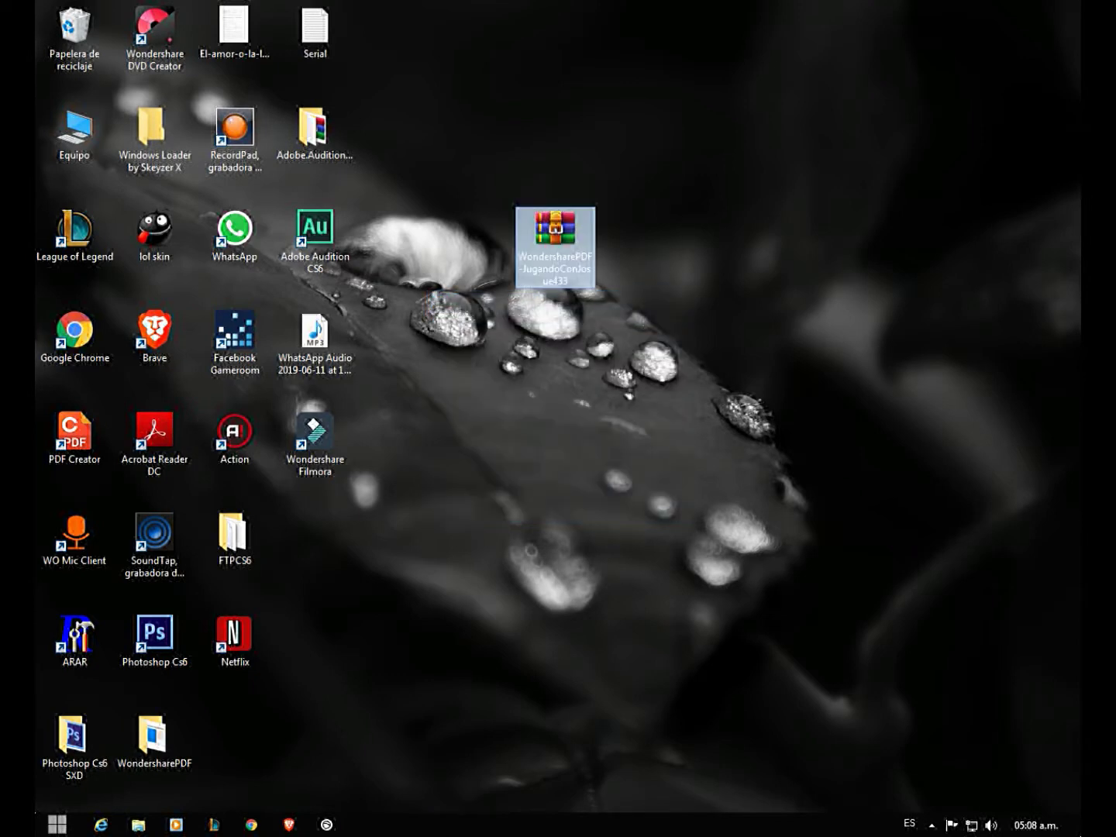
Step: Place the extracted WondersharePDF folder beside the archive on the desktop and open it
drag(154, 737, 713, 232)
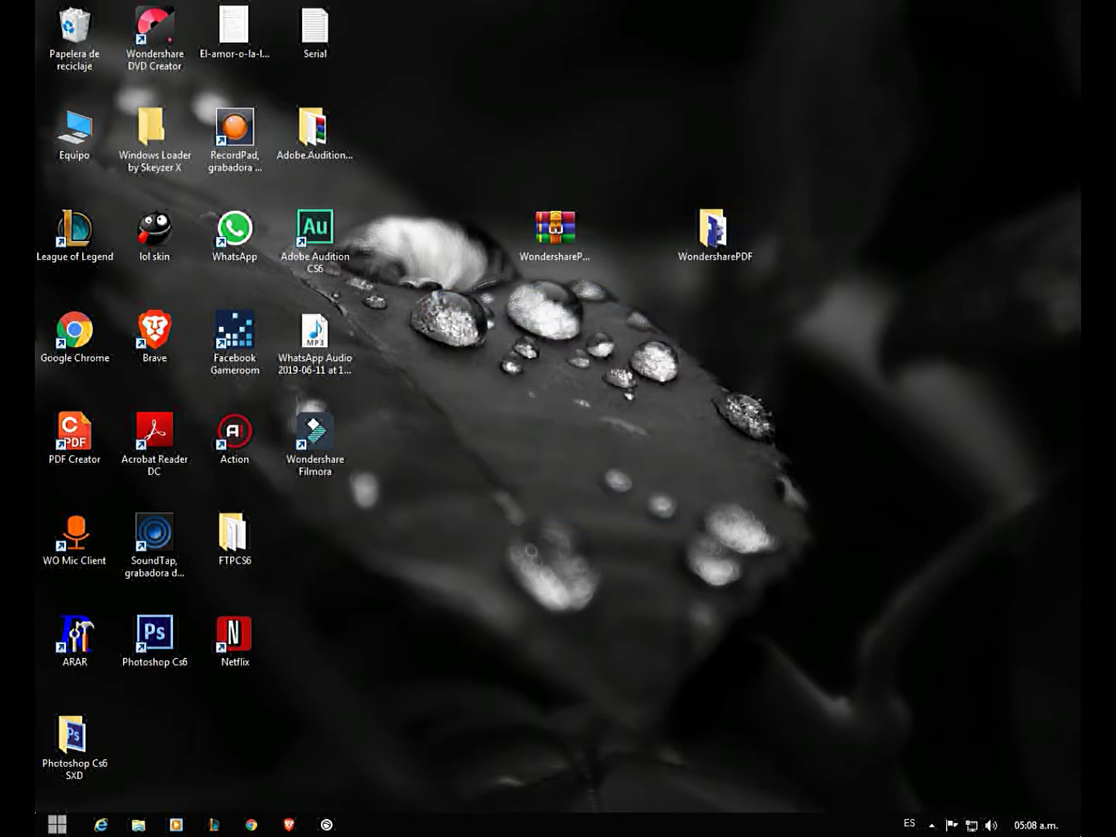
double_click(713, 232)
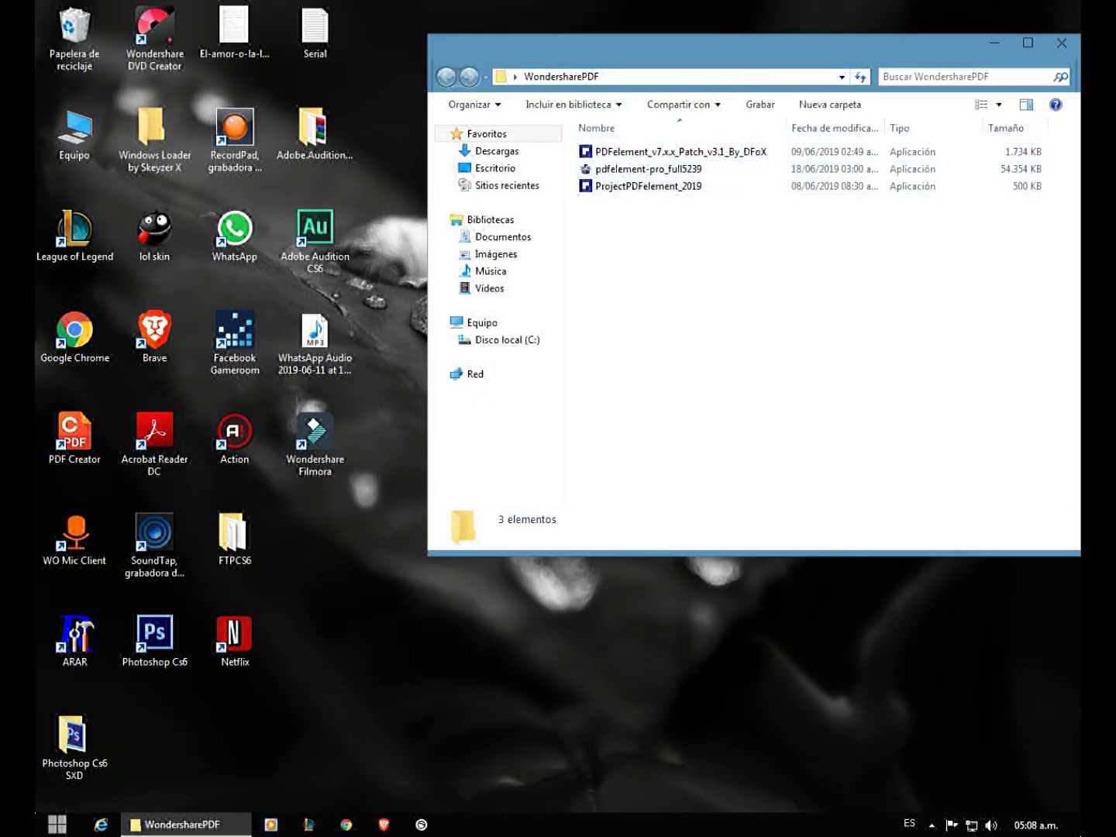
drag(736, 43, 617, 135)
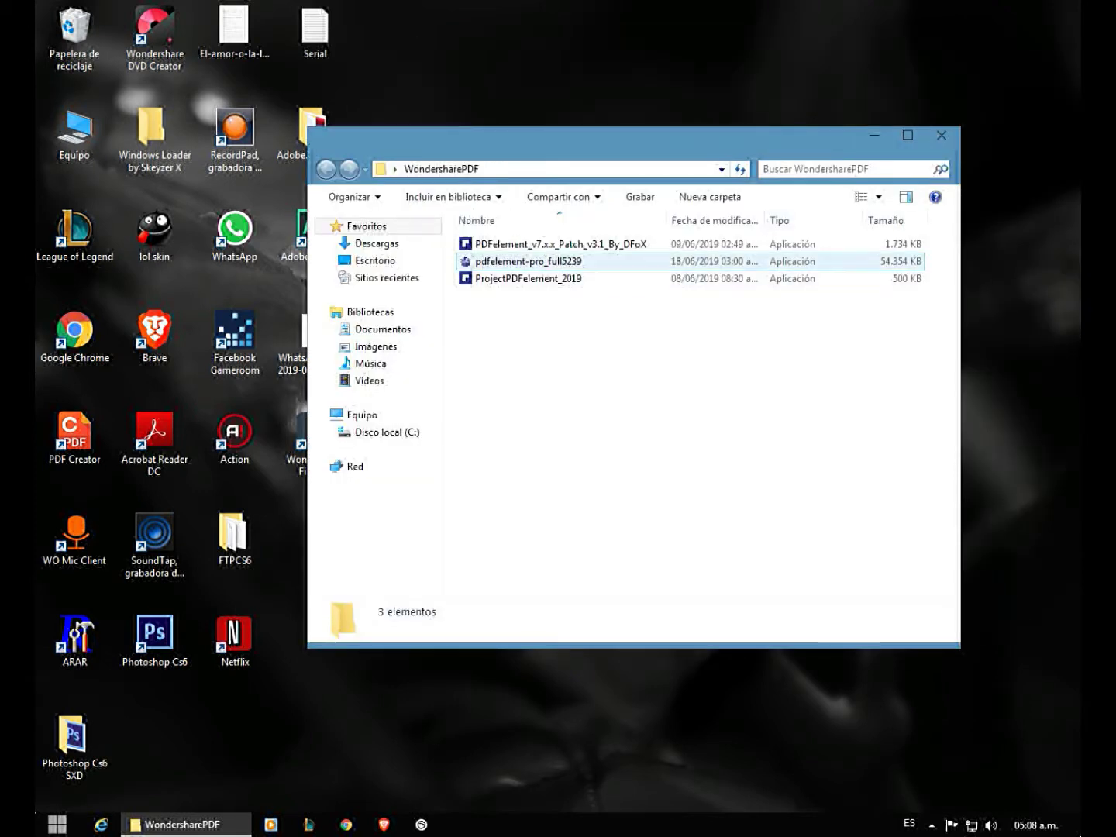
Step: Run the pdfelement-pro_full5239 installer as administrator and accept Español as the installation language
click(527, 262)
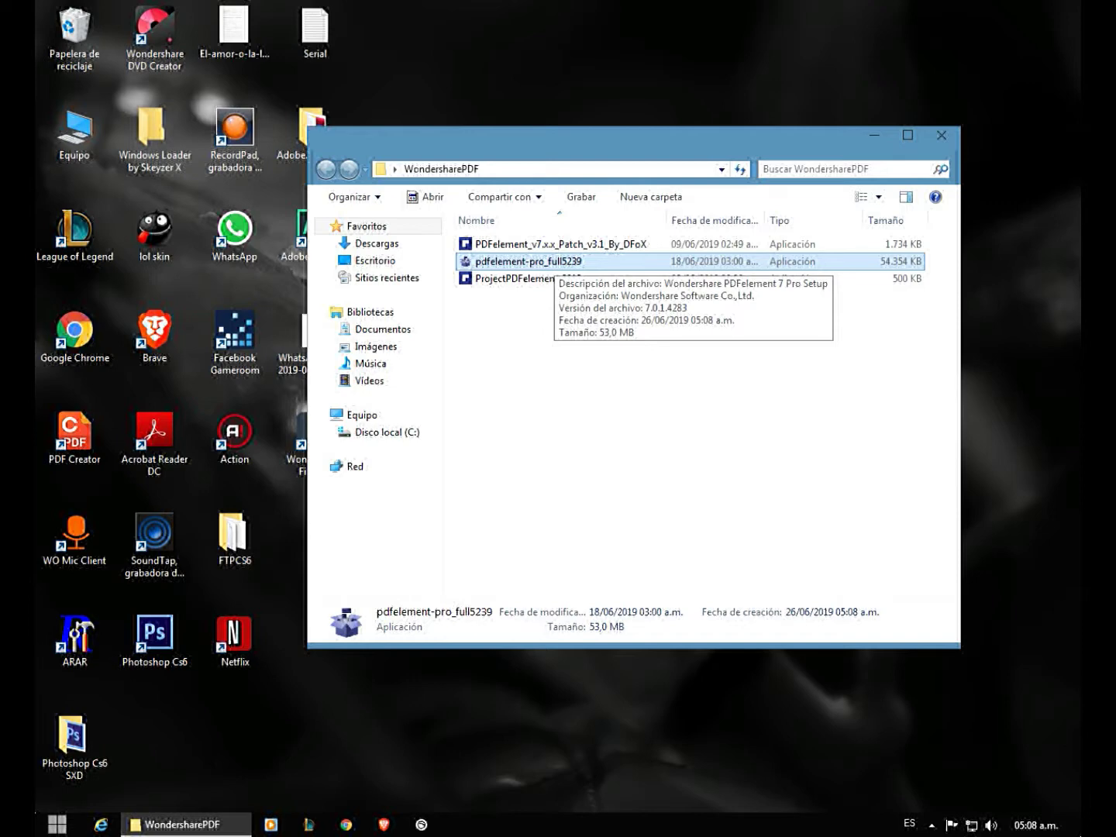
right_click(547, 261)
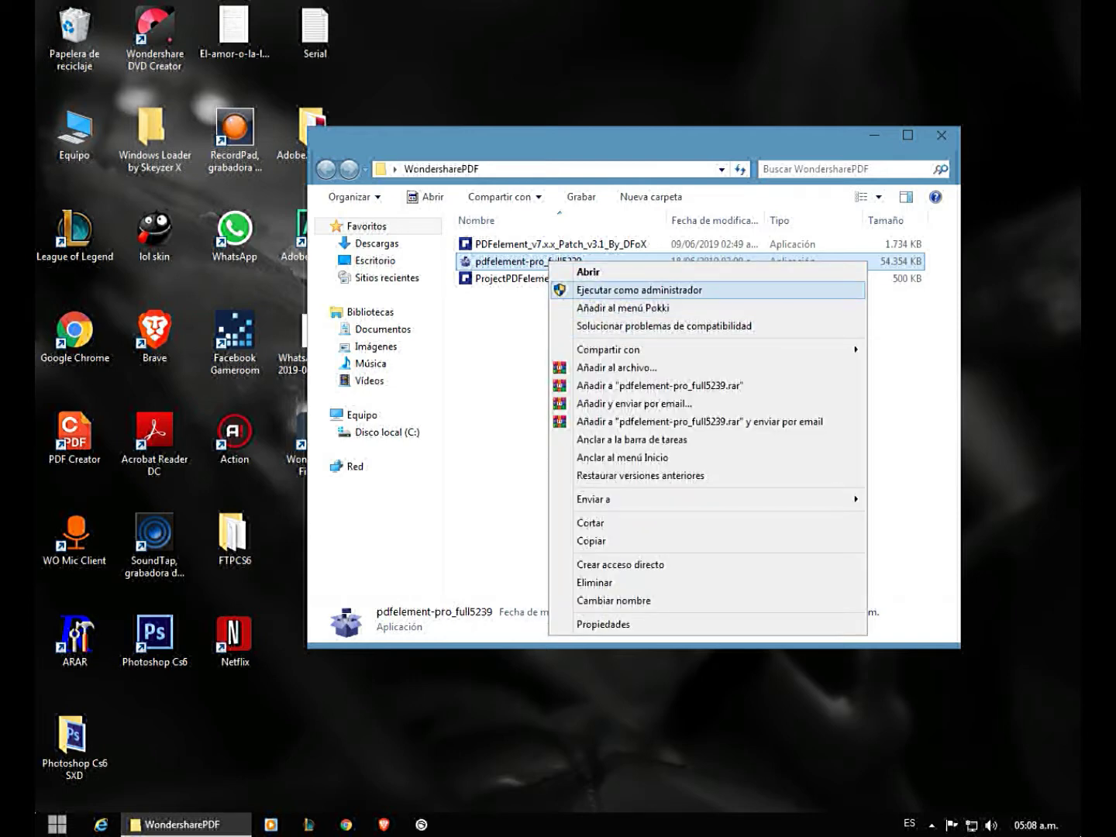
click(639, 289)
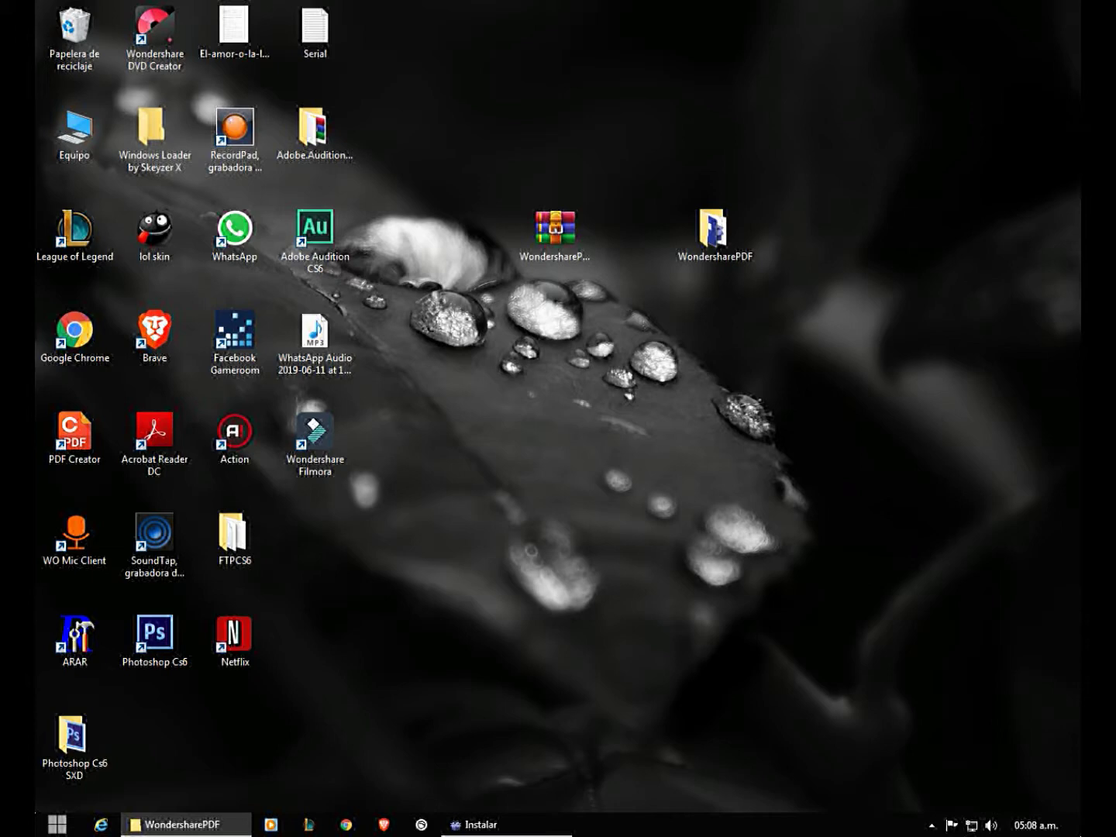
click(931, 825)
key(Escape)
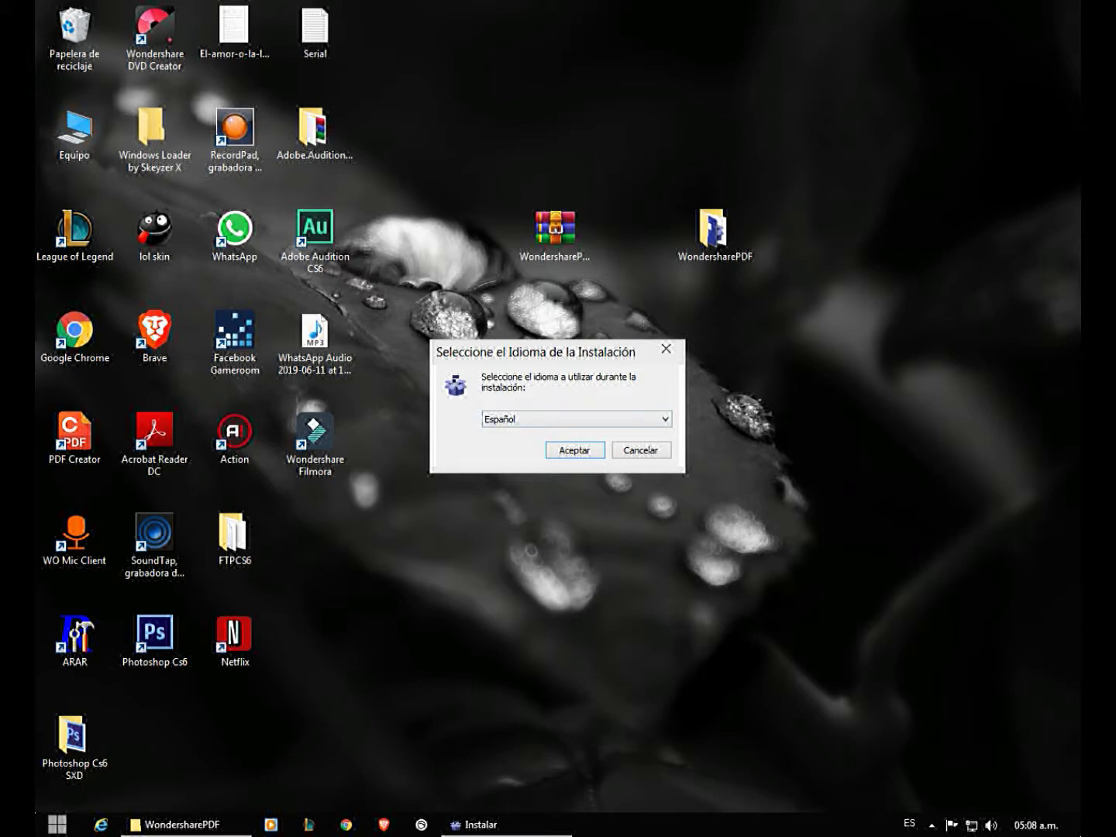
key(Return)
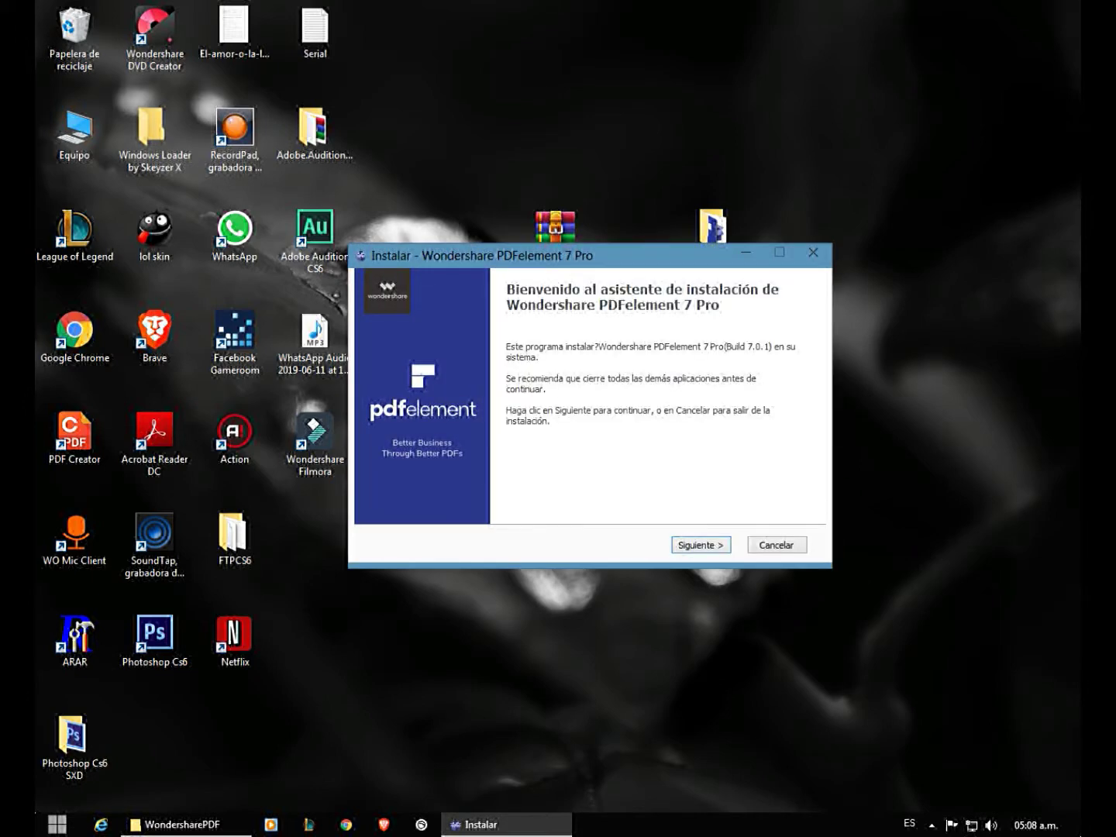
Step: Accept the licence agreement and install PDFelement 7 Pro in the default folder with a desktop icon for all users
key(Return)
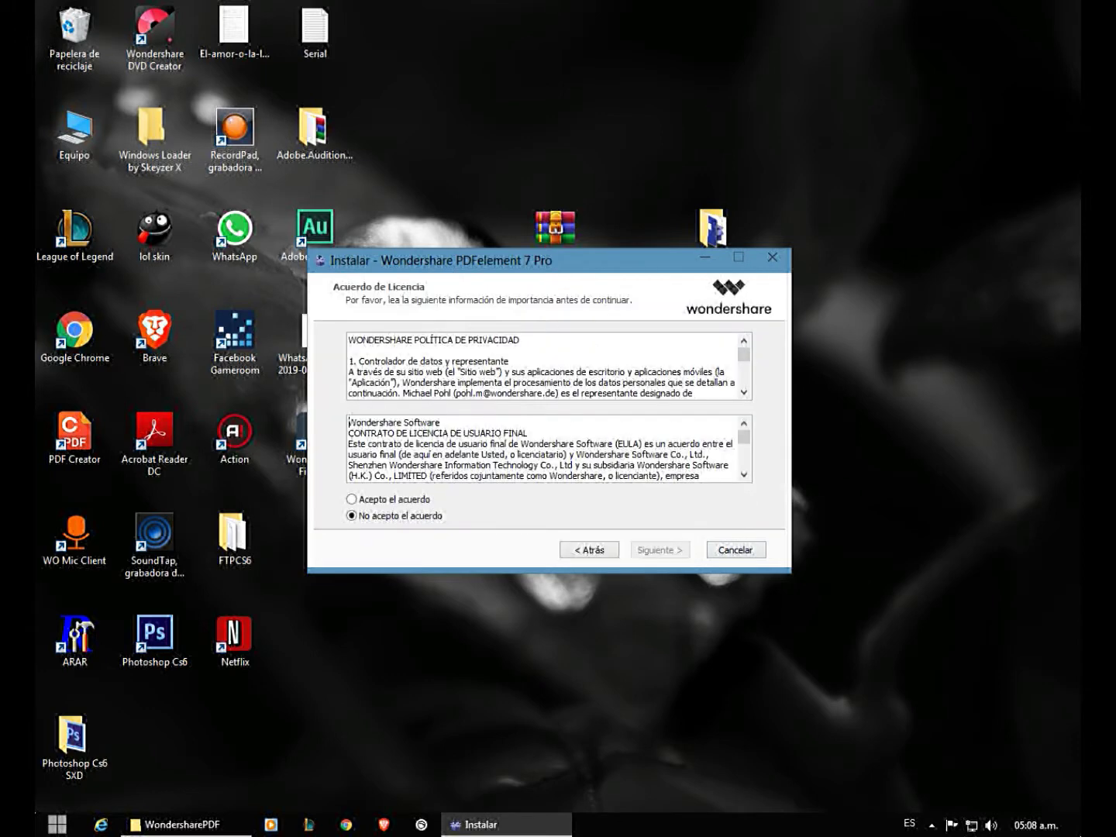
click(352, 499)
key(Return)
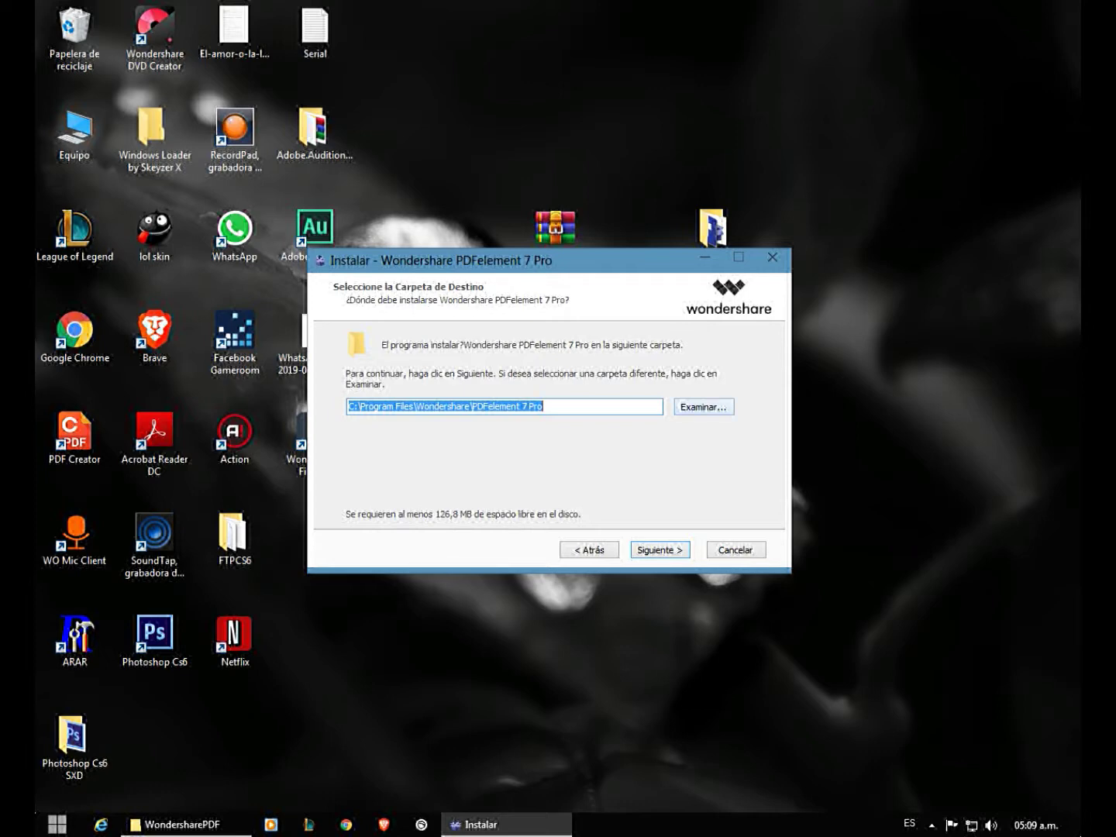
key(Return)
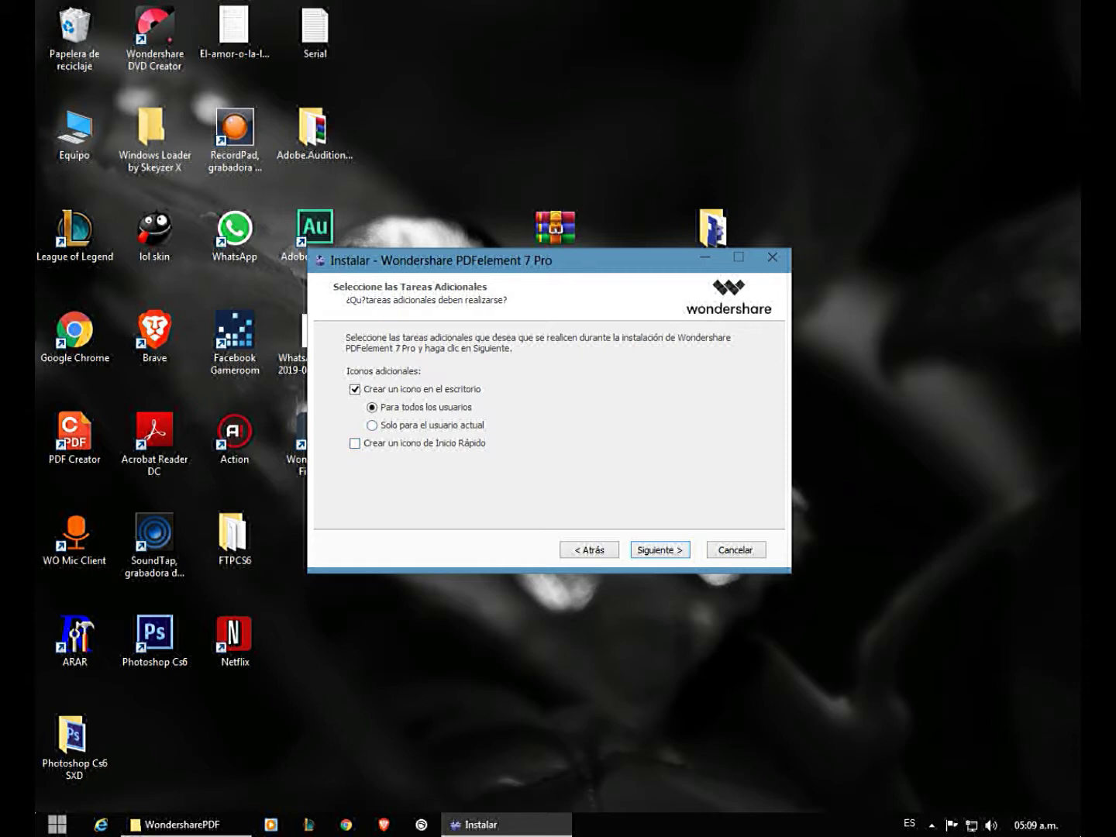
key(Return)
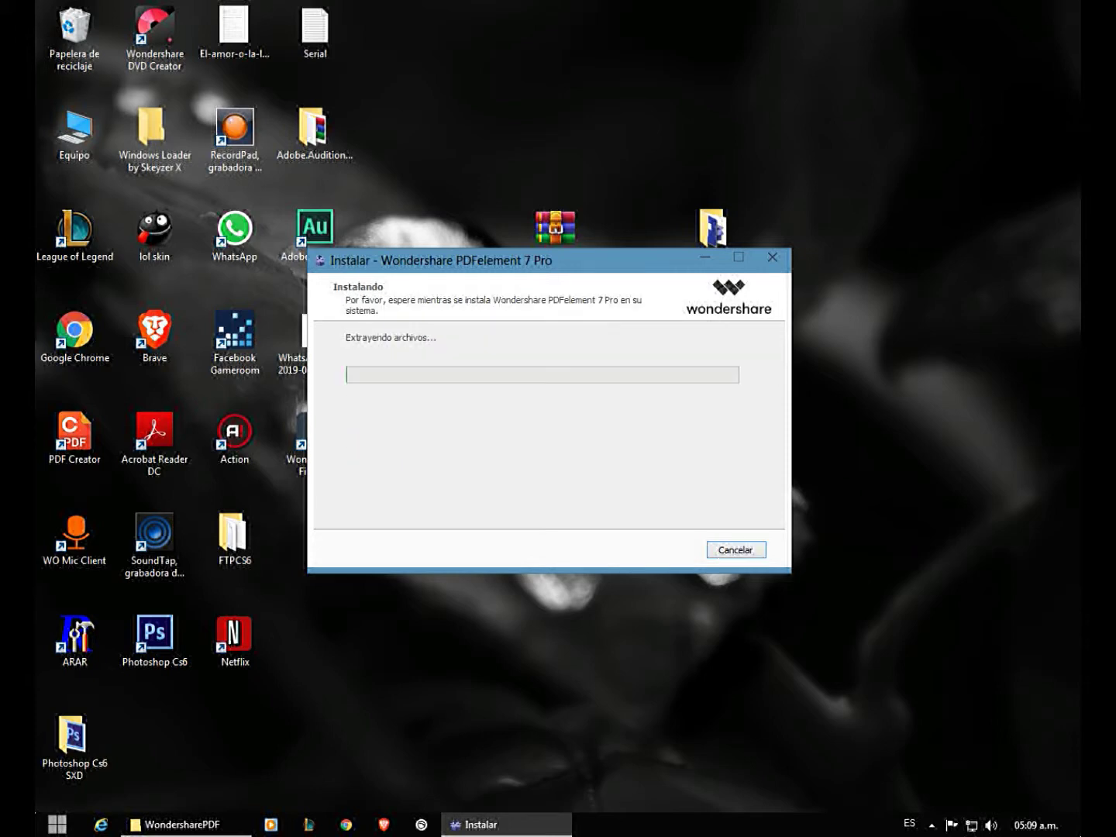
drag(535, 262, 600, 287)
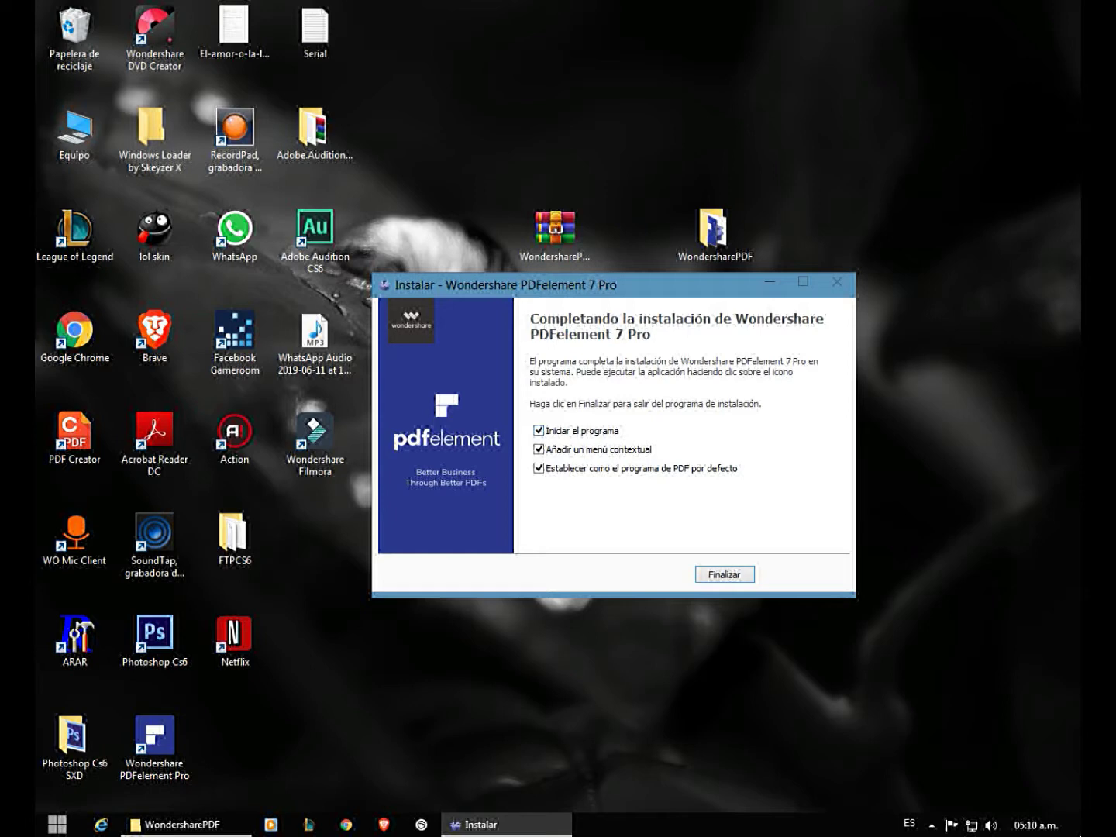
Step: Finish the setup without launching the program or adding a context menu, keeping it as the default PDF program
click(538, 429)
click(539, 449)
key(Return)
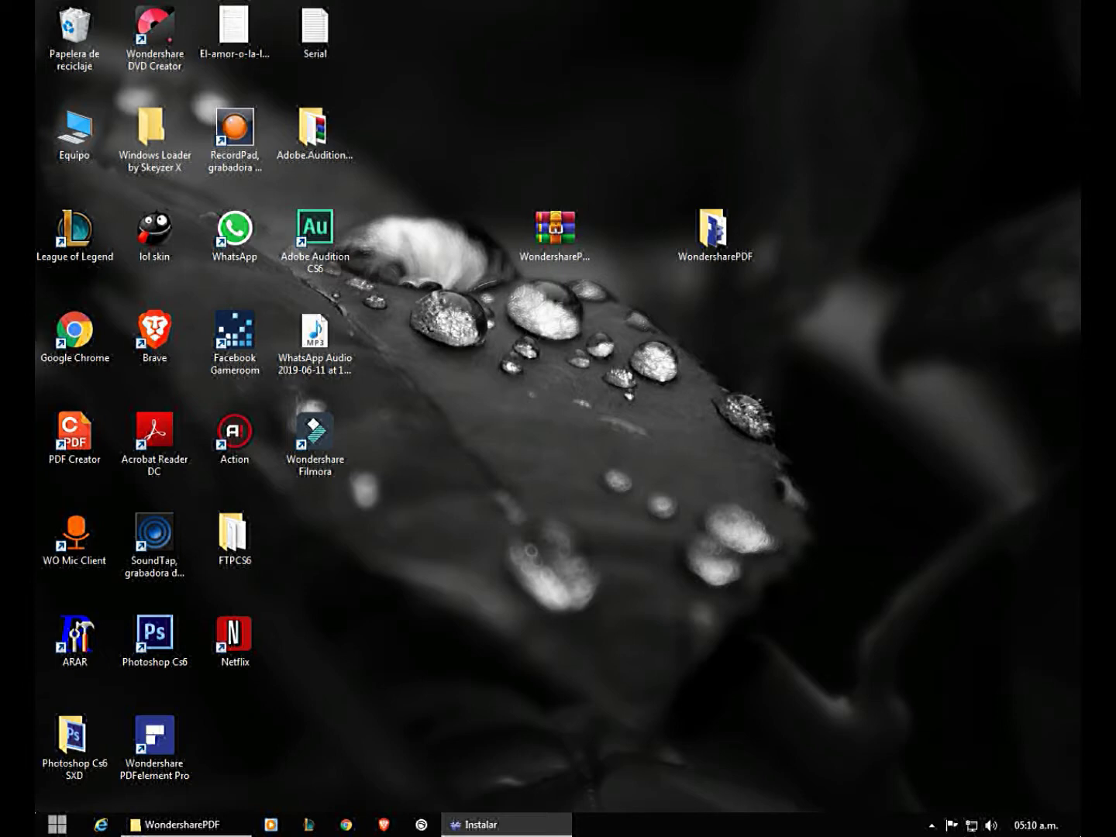
Step: Move the Wondershare PDFelement Pro shortcut to the middle of the desktop and open its file location
drag(154, 736, 555, 431)
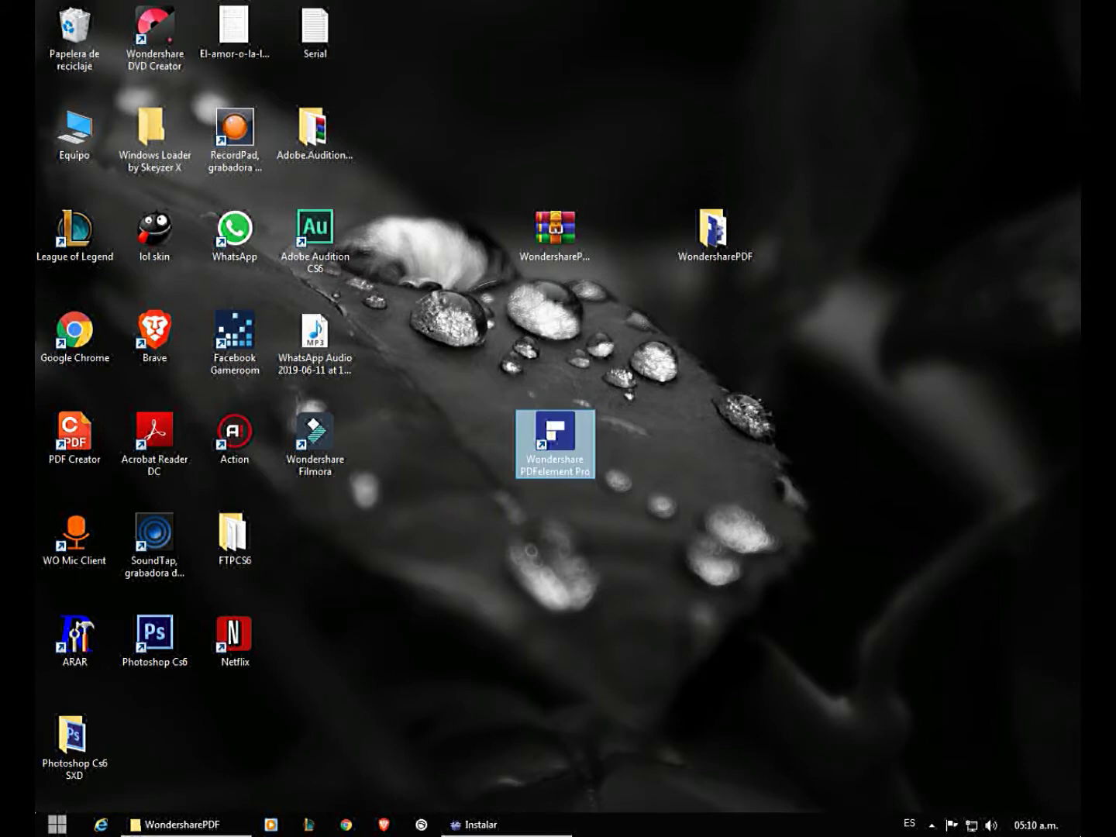
right_click(568, 430)
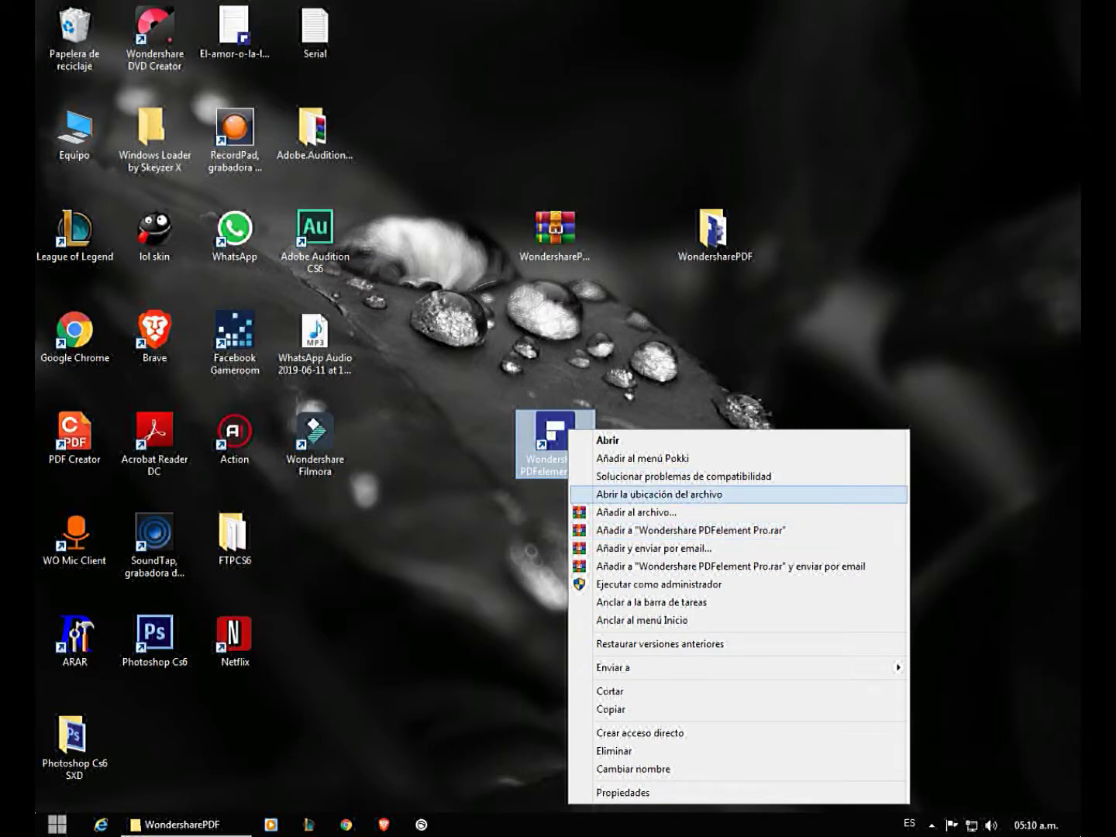
click(659, 493)
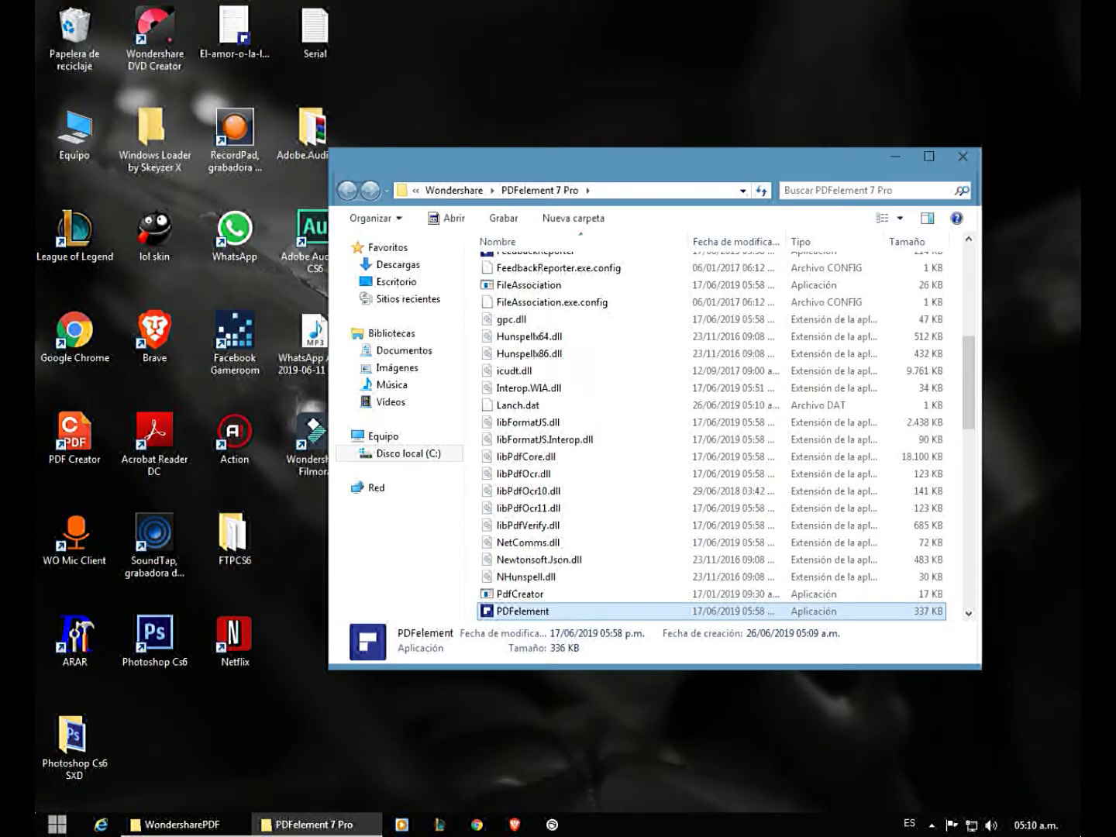
drag(659, 159, 674, 222)
scroll(589, 466, up, 7)
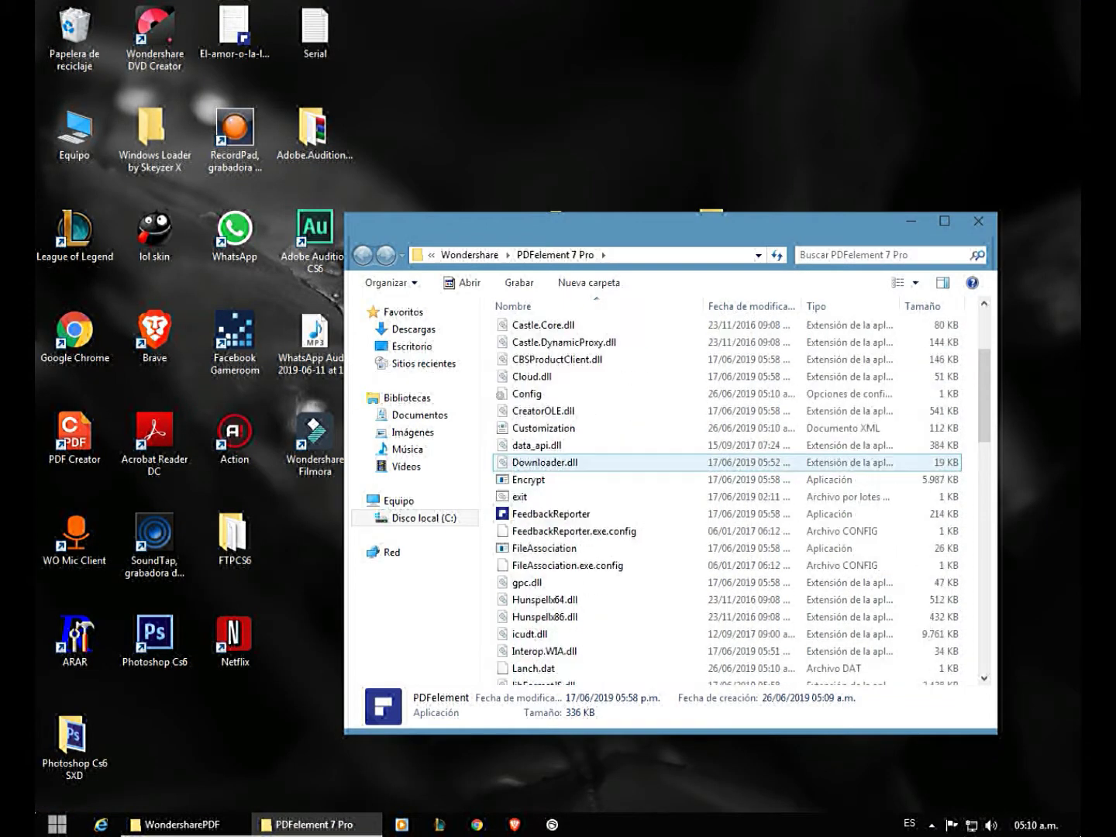
drag(640, 225, 626, 284)
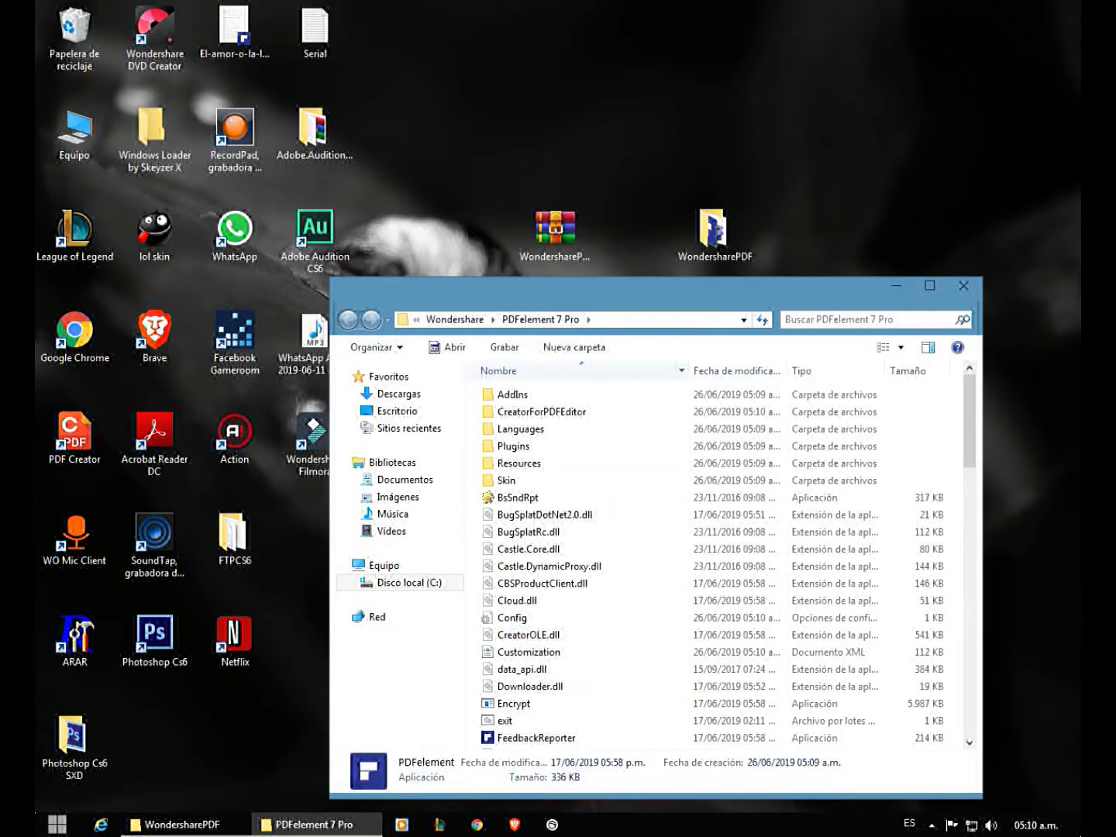
scroll(582, 583, down, 5)
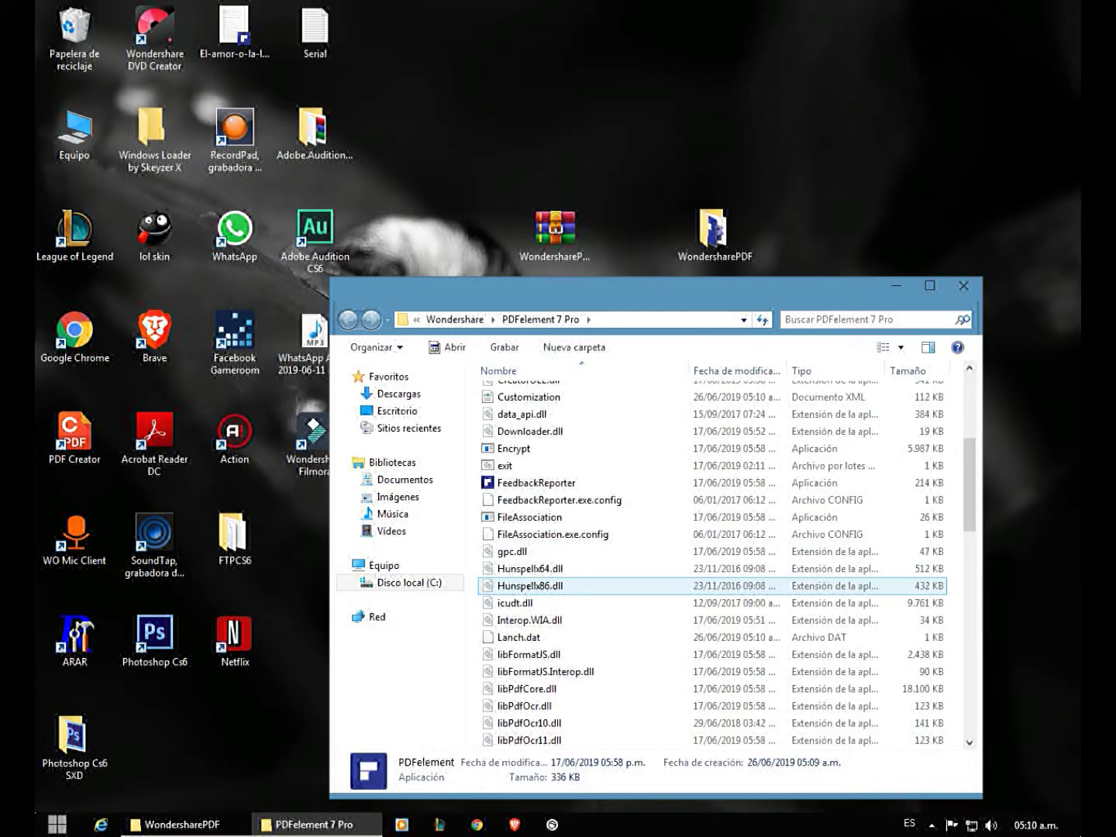
Step: Copy PDFelement_v7.x.x_Patch_v3.1_By_DFoX from the WondersharePDF folder into the PDFelement 7 Pro installation folder
double_click(714, 233)
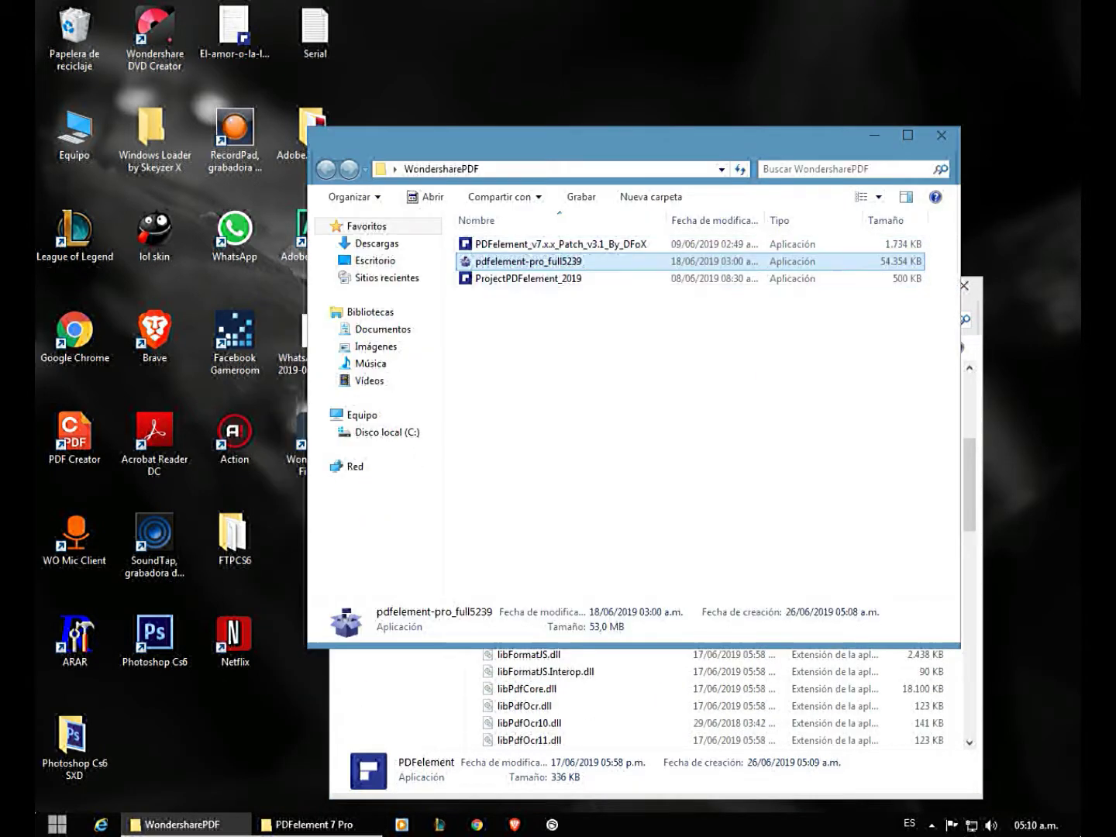
click(581, 326)
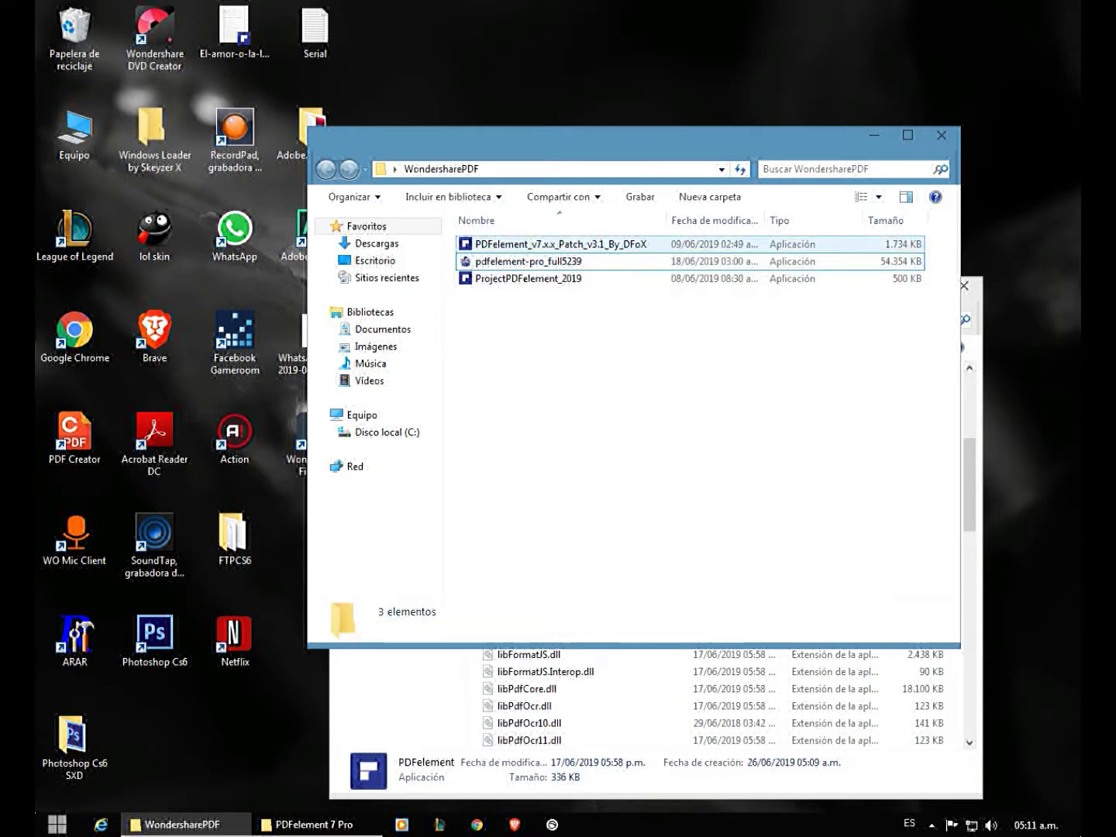
click(558, 245)
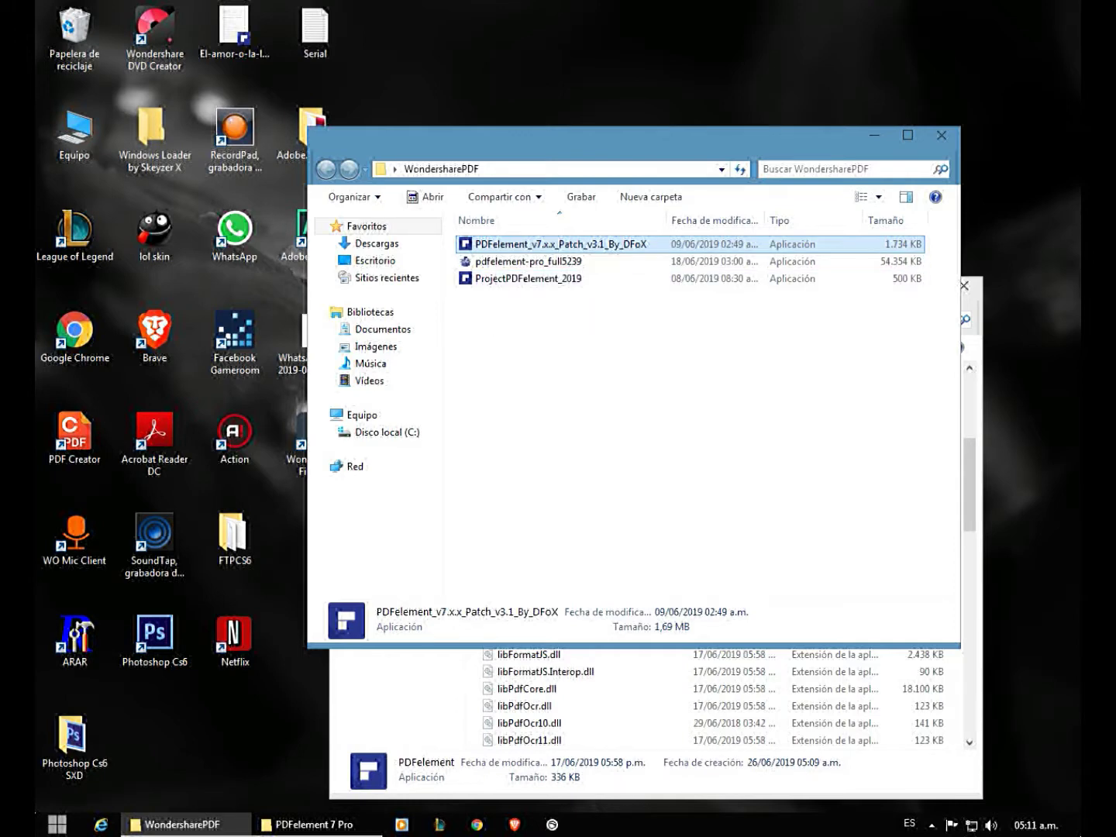
right_click(546, 245)
click(587, 526)
key(super+Down)
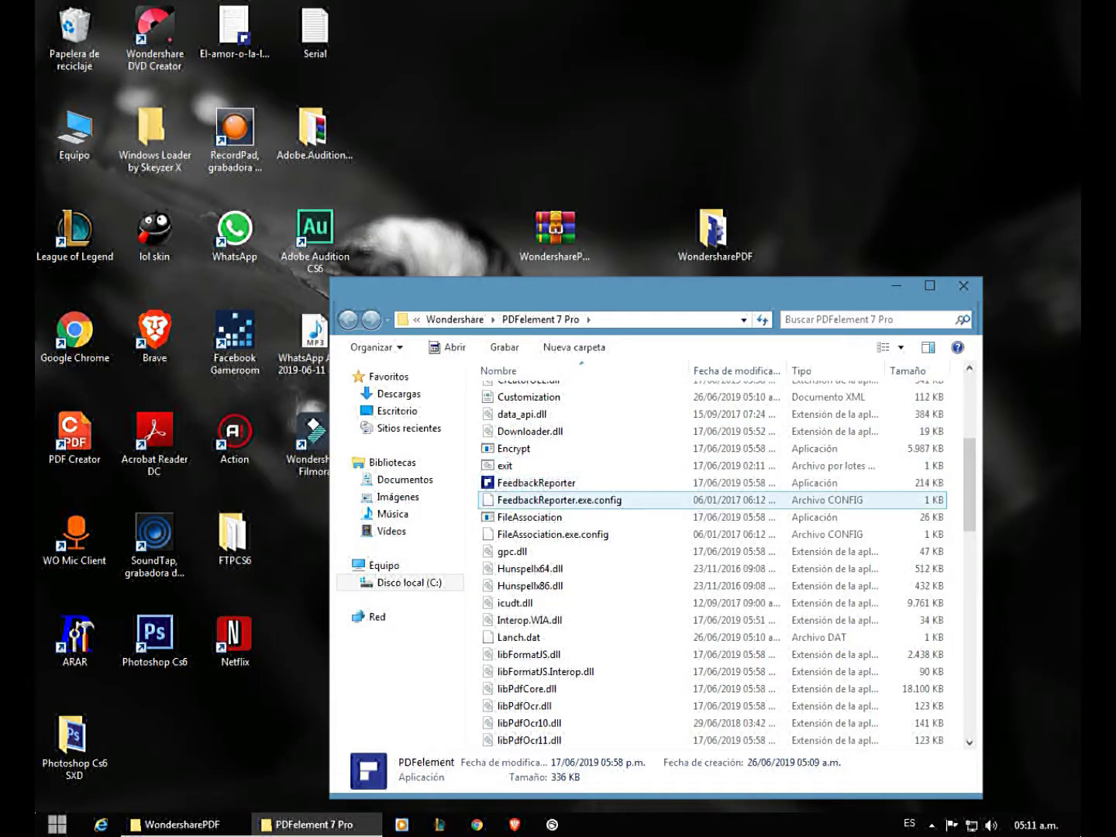
right_click(496, 499)
click(518, 605)
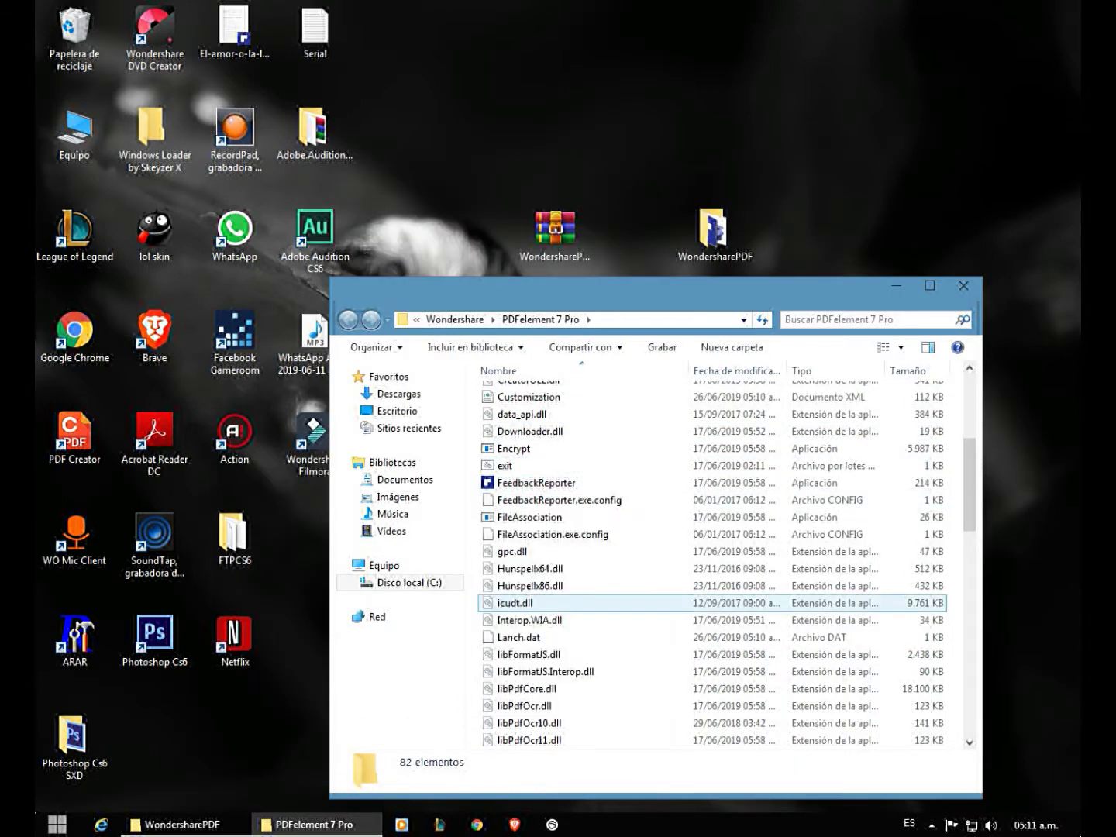
Step: Run the copied patch file as administrator and apply it with the Backup and Host options enabled
right_click(554, 738)
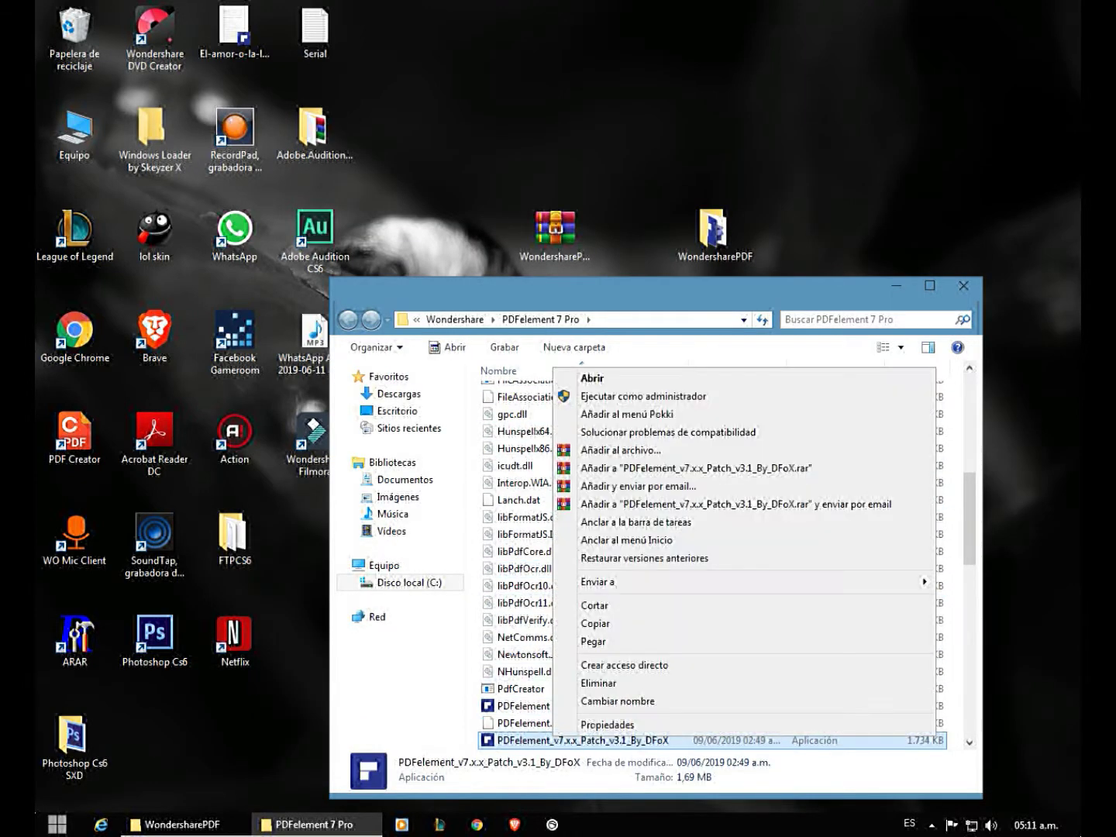
click(643, 396)
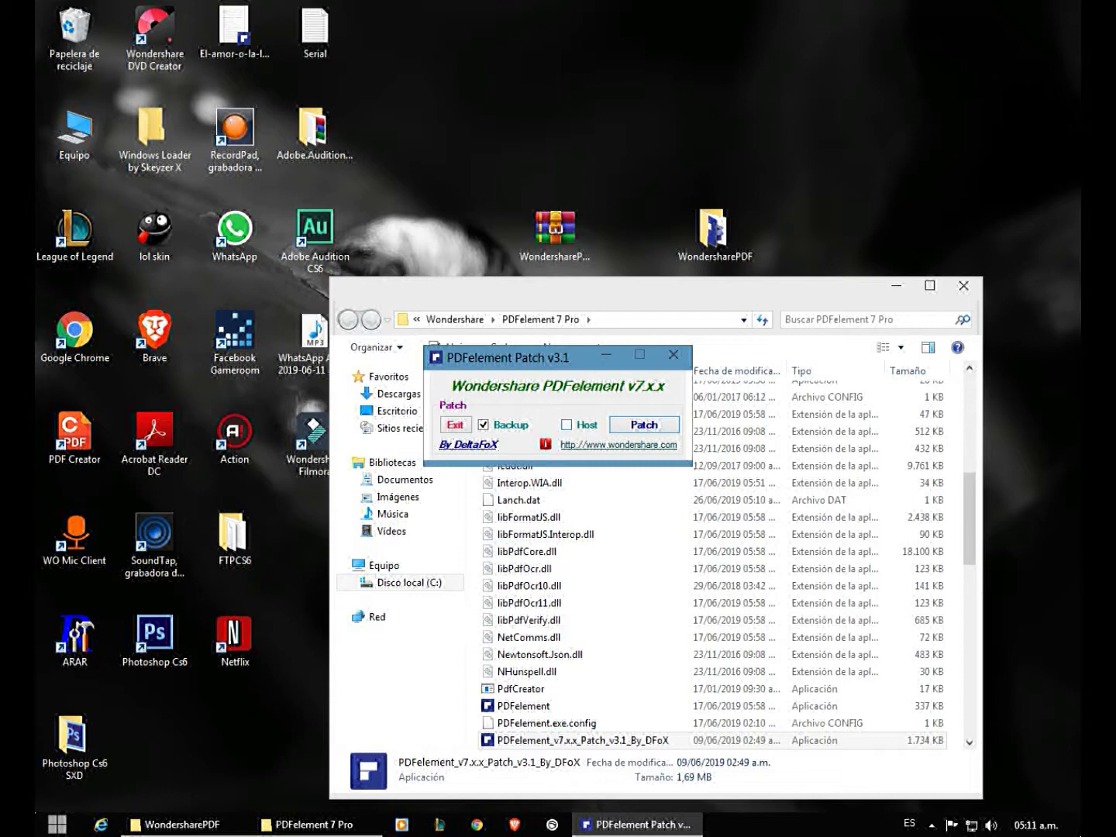
click(566, 425)
drag(534, 363, 532, 288)
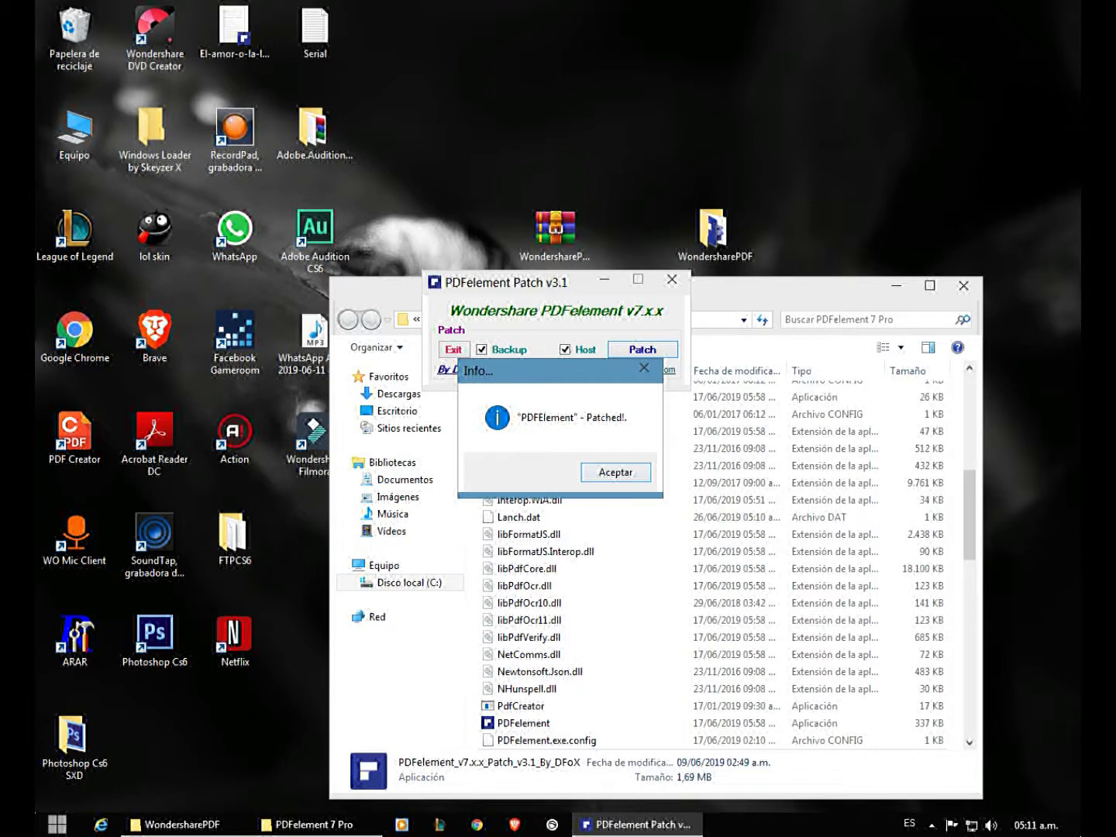
Step: Exit the patch tool and copy ProjectPDFelement_2019 from the WondersharePDF folder into the PDFelement 7 Pro installation folder
key(Return)
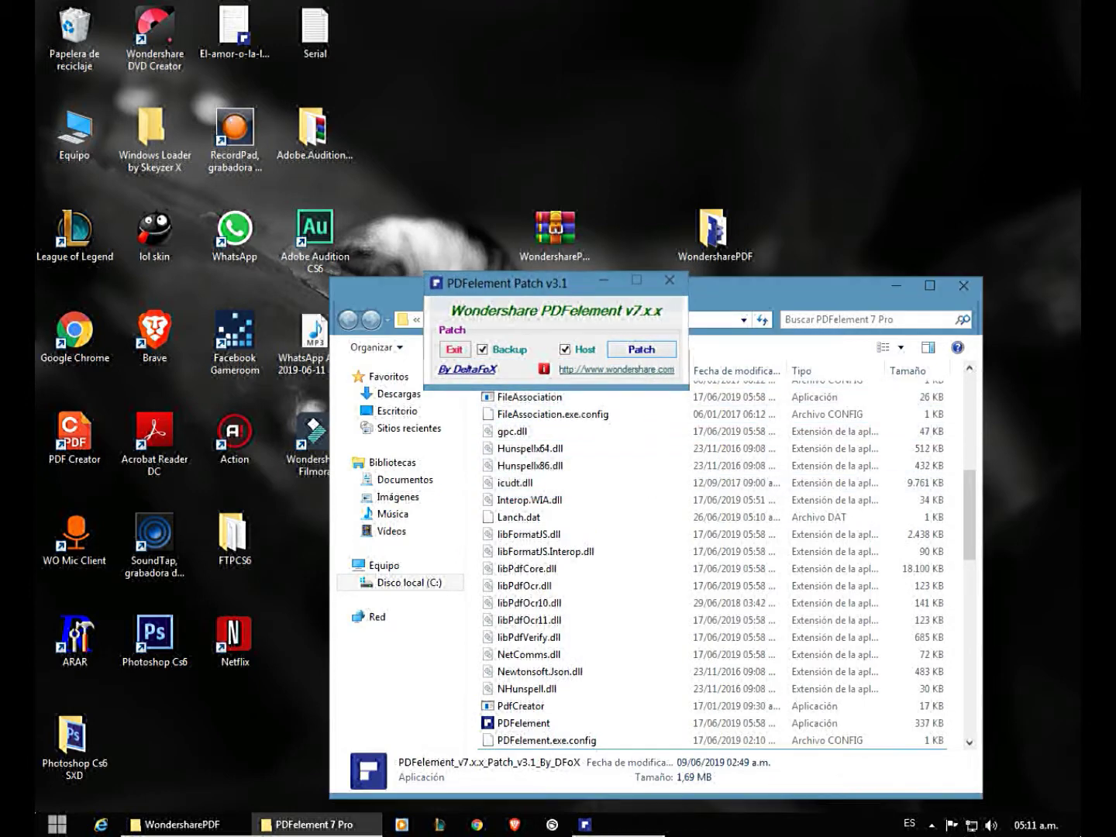
click(455, 349)
double_click(714, 234)
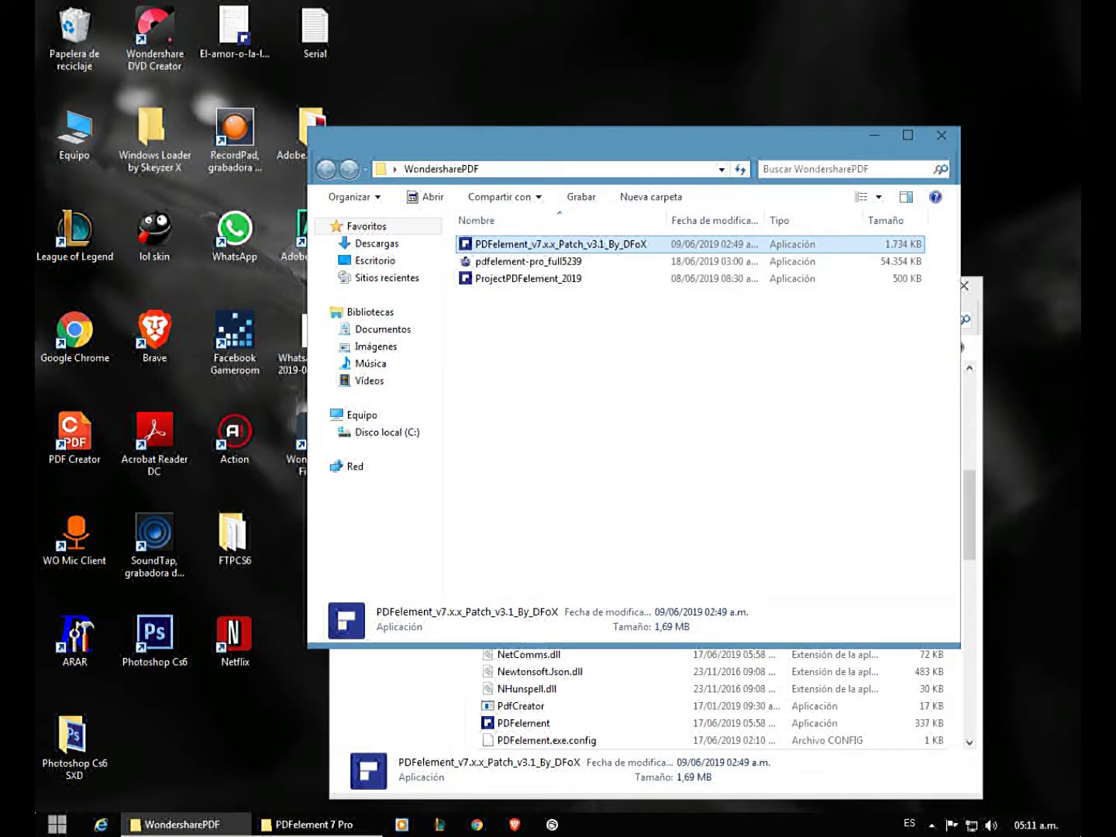
click(527, 278)
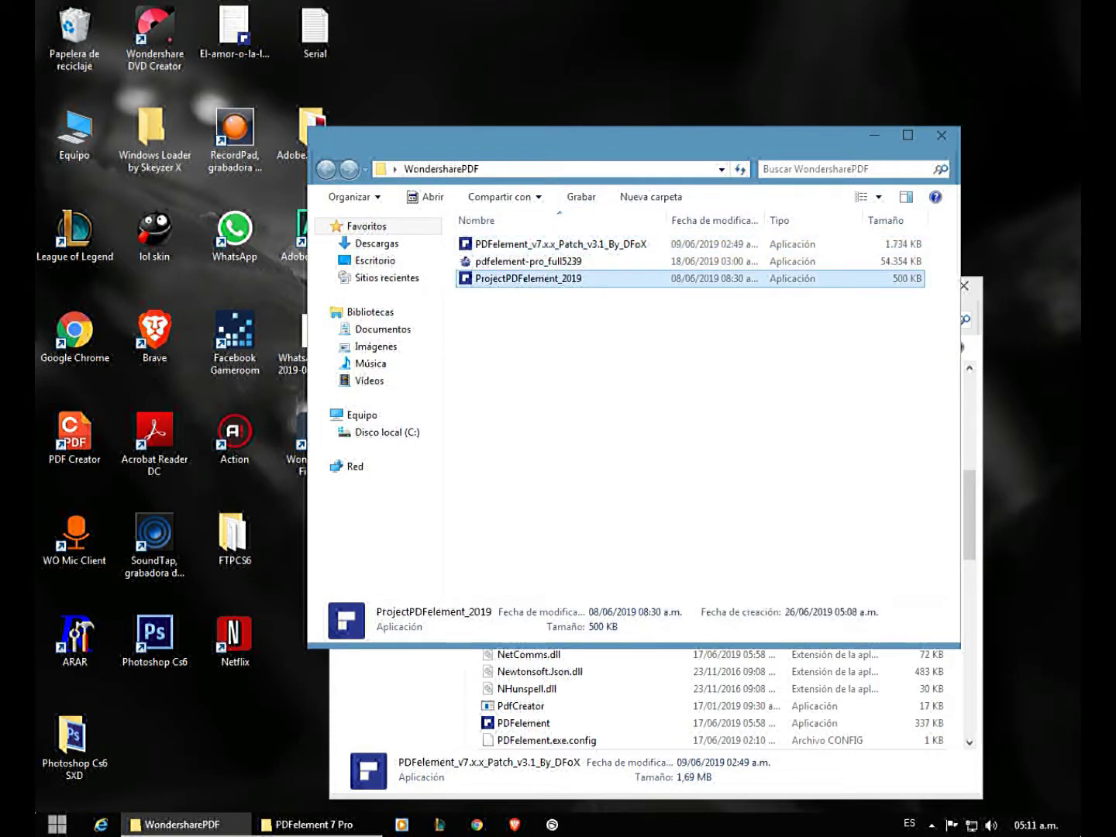
right_click(551, 279)
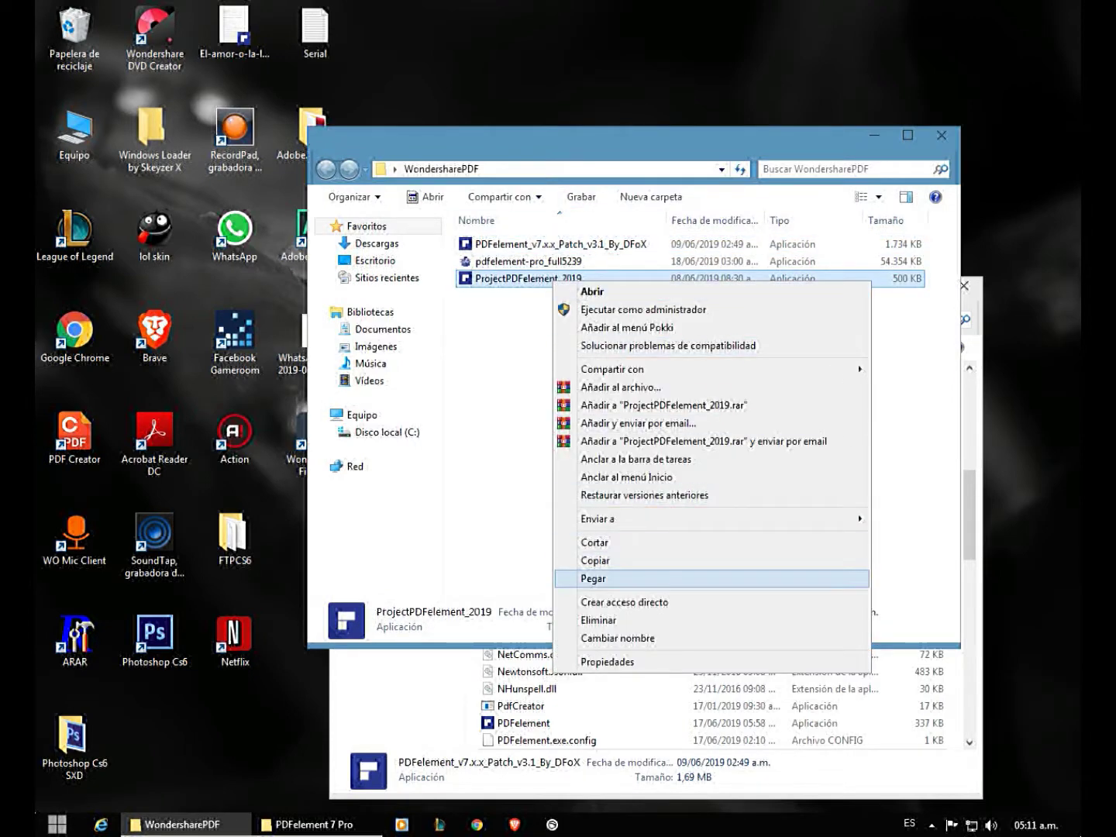
click(596, 559)
click(941, 135)
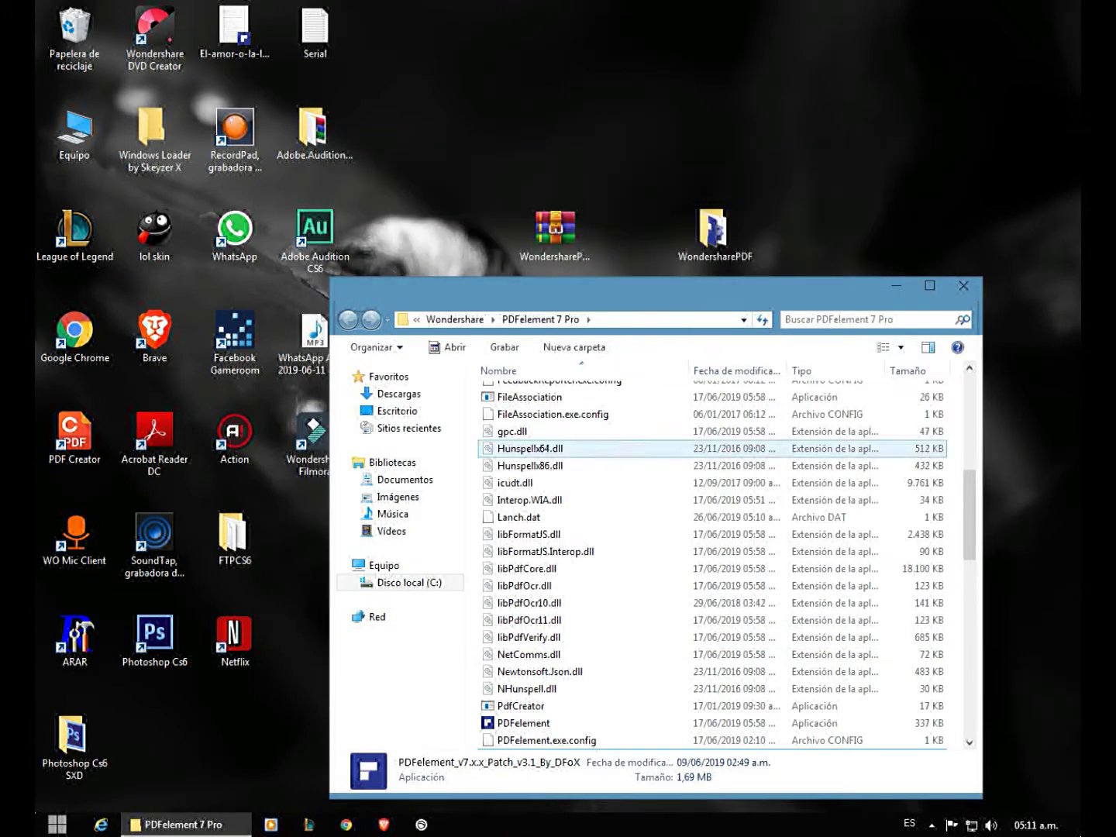
right_click(476, 516)
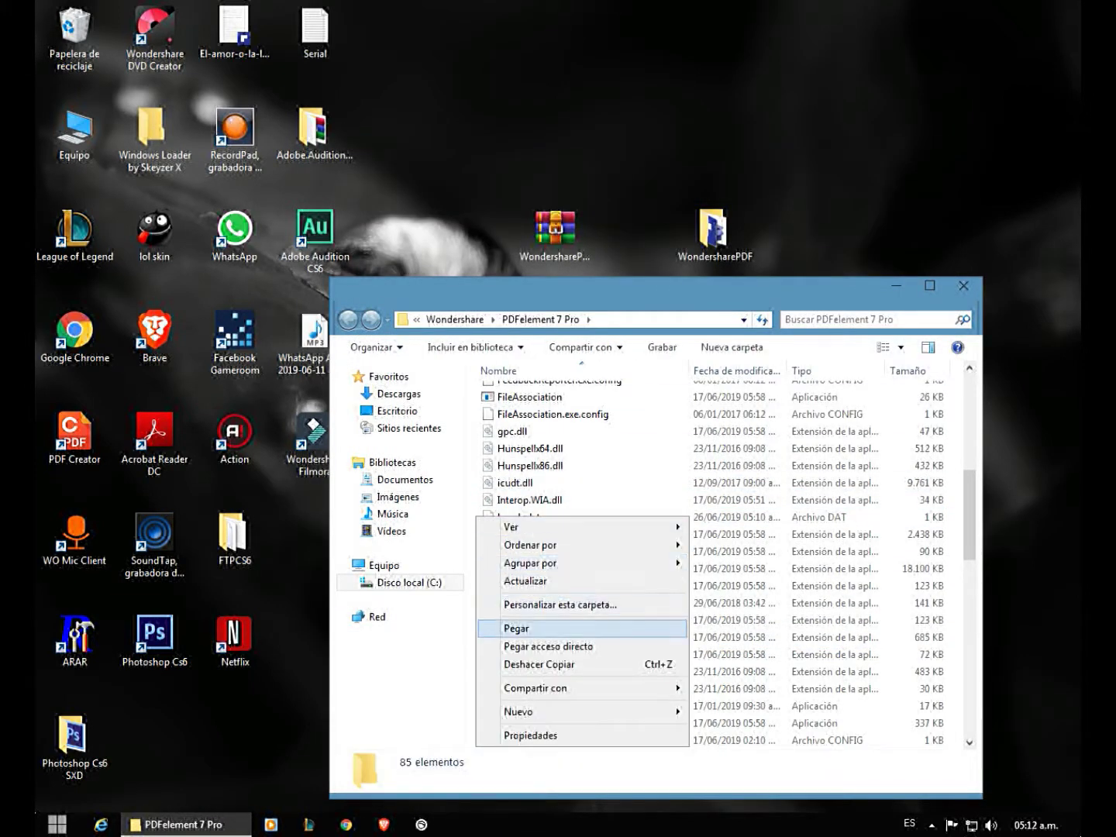
click(512, 626)
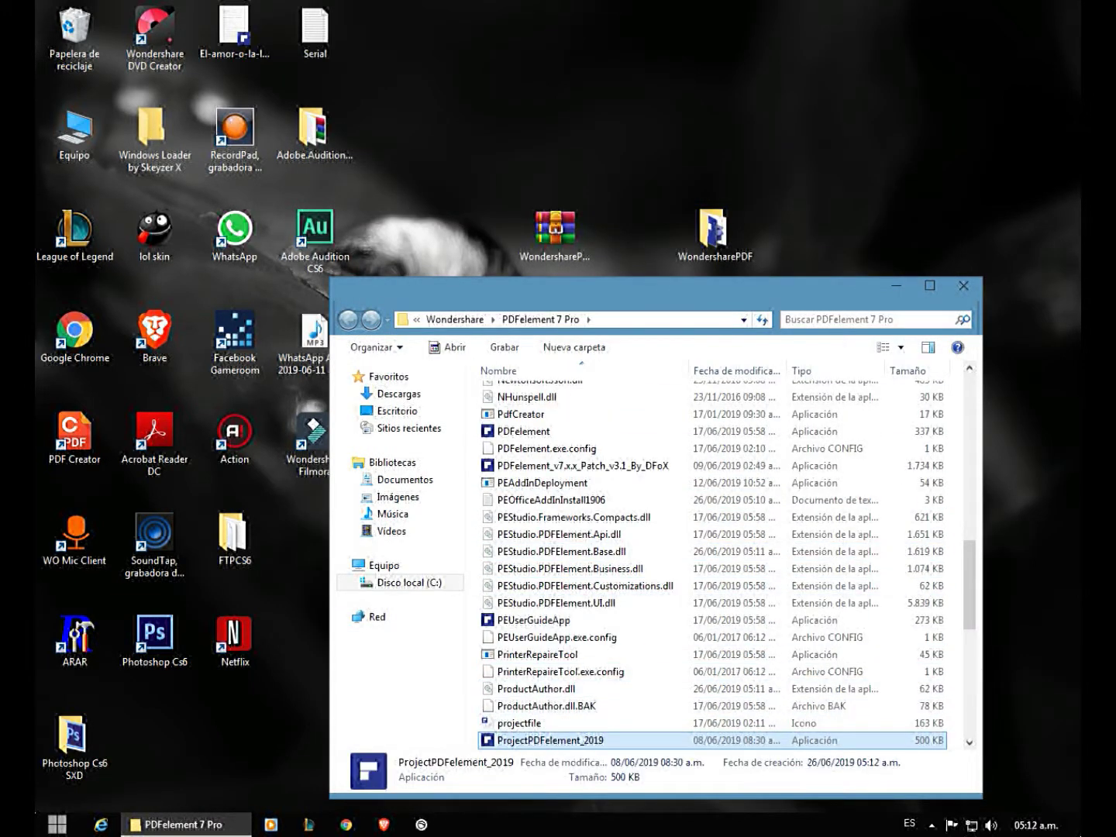
Step: Run the copied ProjectPDFelement_2019 file as administrator and close the installation folder window
right_click(559, 737)
click(648, 395)
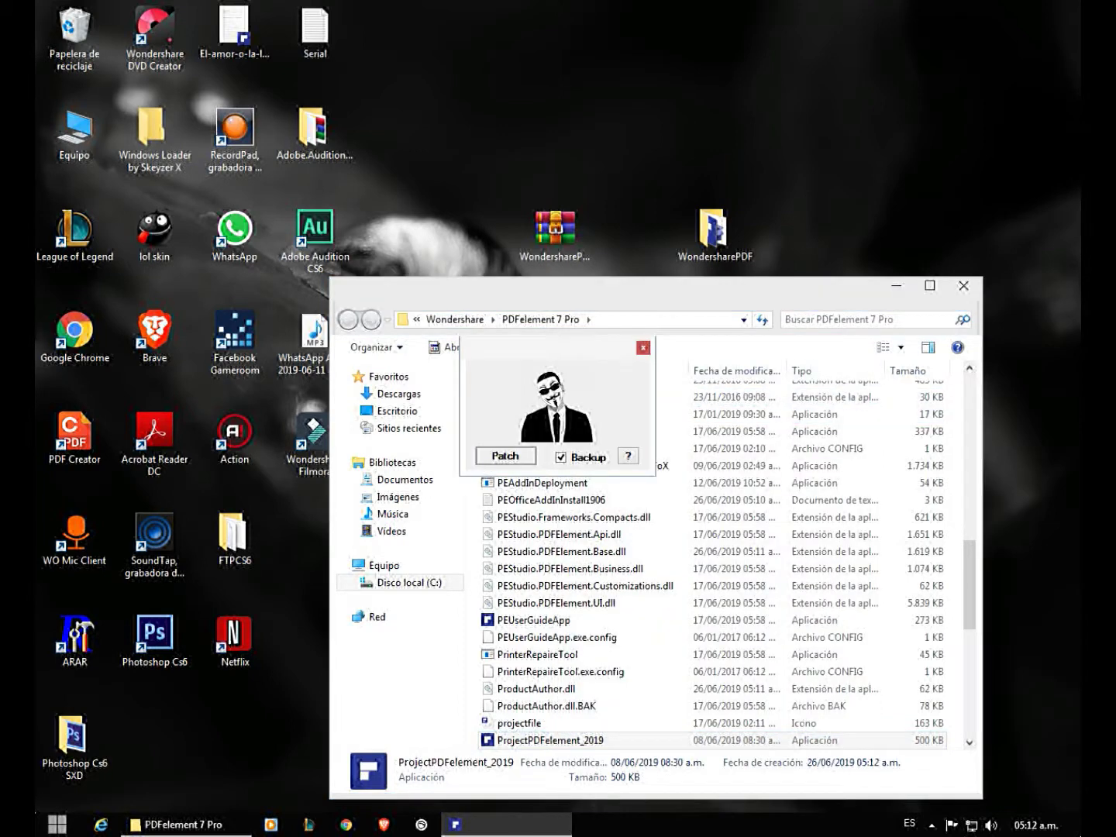
click(964, 285)
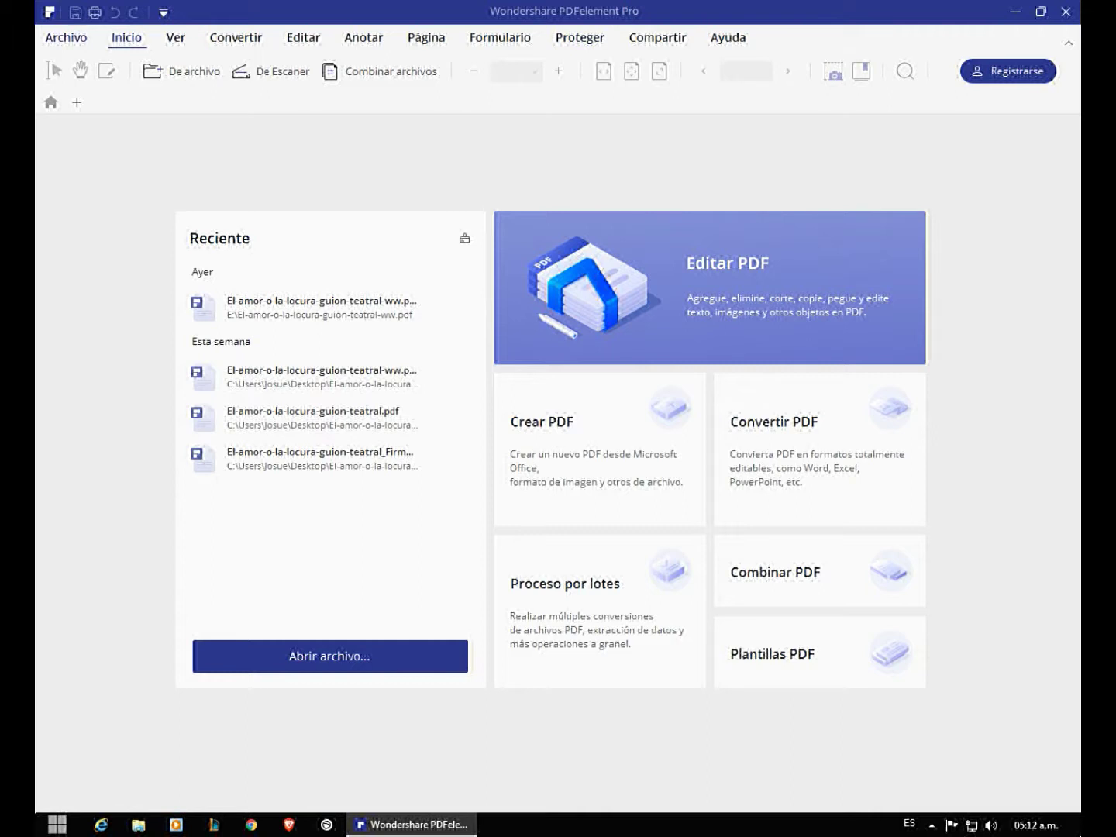
Step: Look over the file-opening page with the recent documents in Wondershare PDFelement Pro and close the program
key(alt+f)
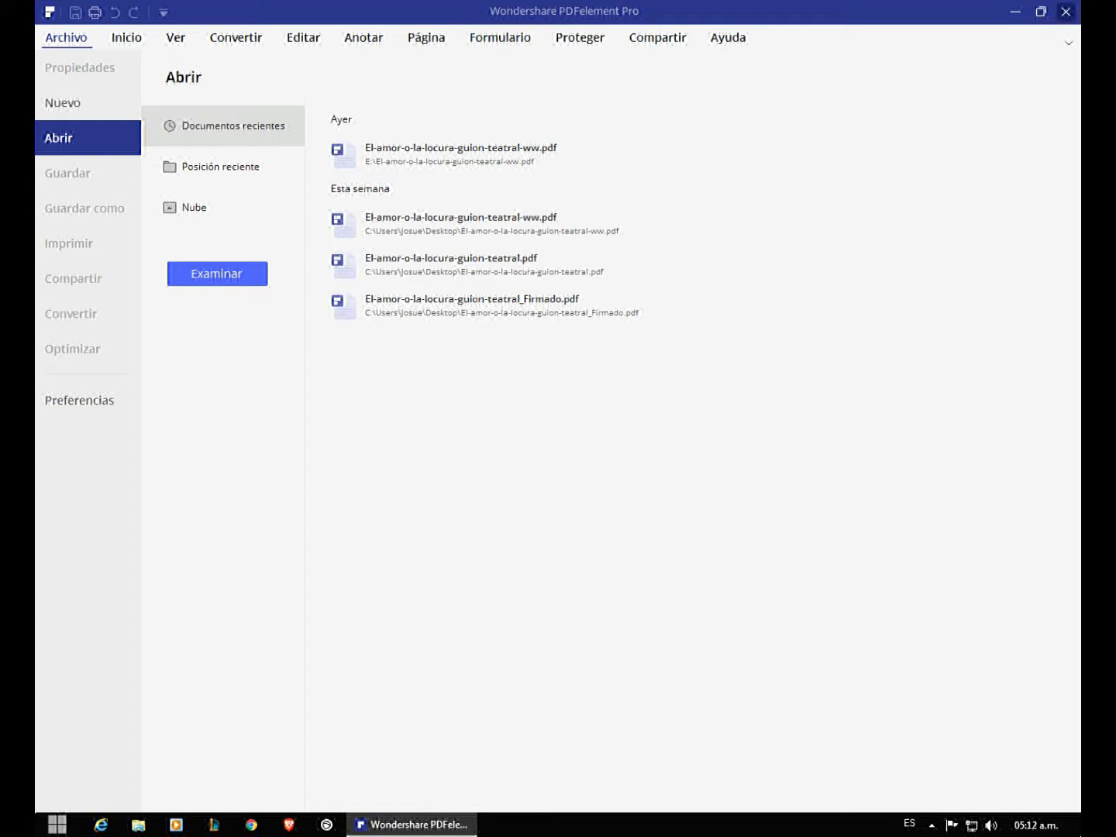
click(1067, 11)
Step: Move the WondersharePDF folder beside the FTPCS6 folder on the desktop and select the WondersharePDF archive
drag(715, 232, 295, 535)
click(554, 233)
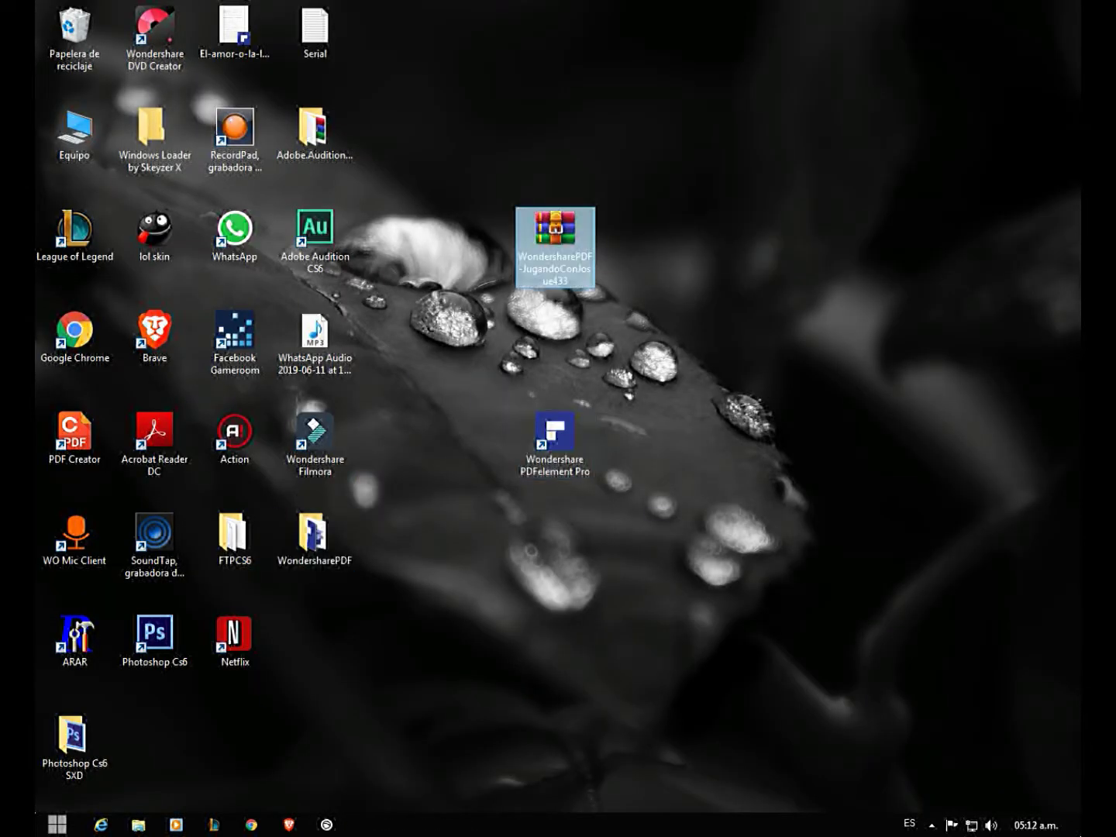
mouse_move(555, 236)
mouse_down()
mouse_move(423, 35)
mouse_move(395, 31)
mouse_move(548, 306)
mouse_move(475, 236)
mouse_move(554, 237)
mouse_up()
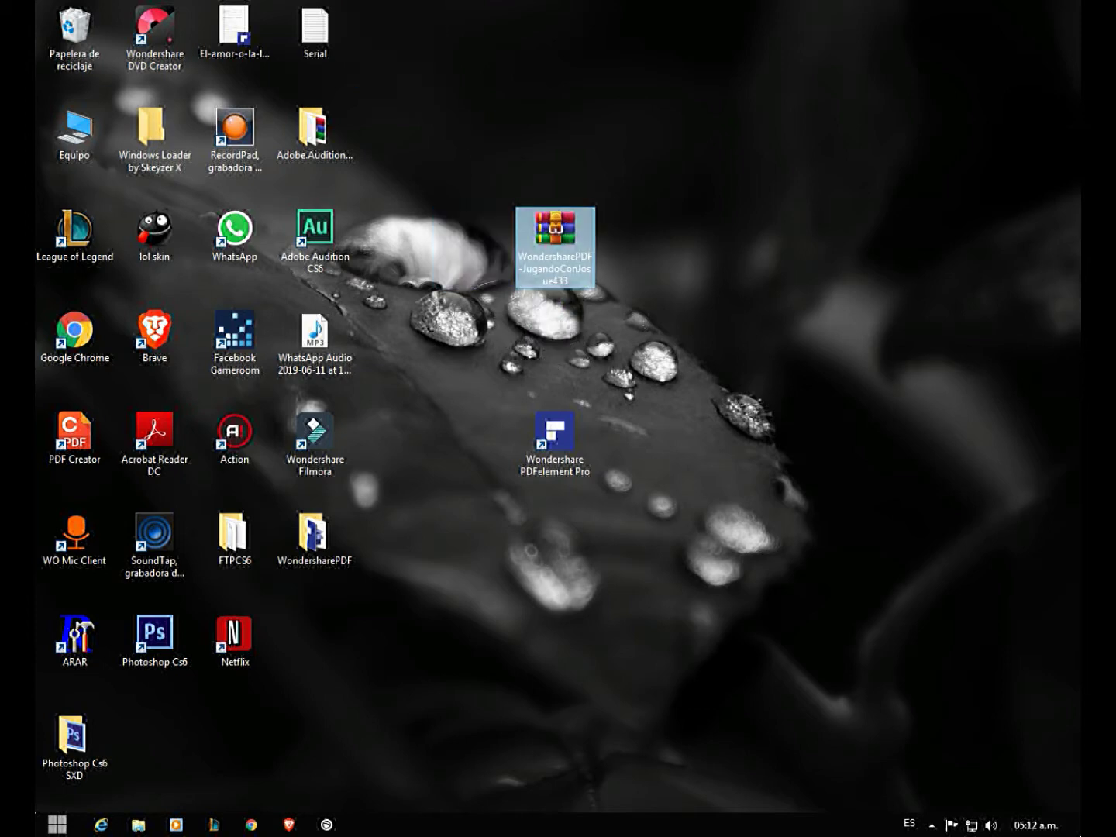